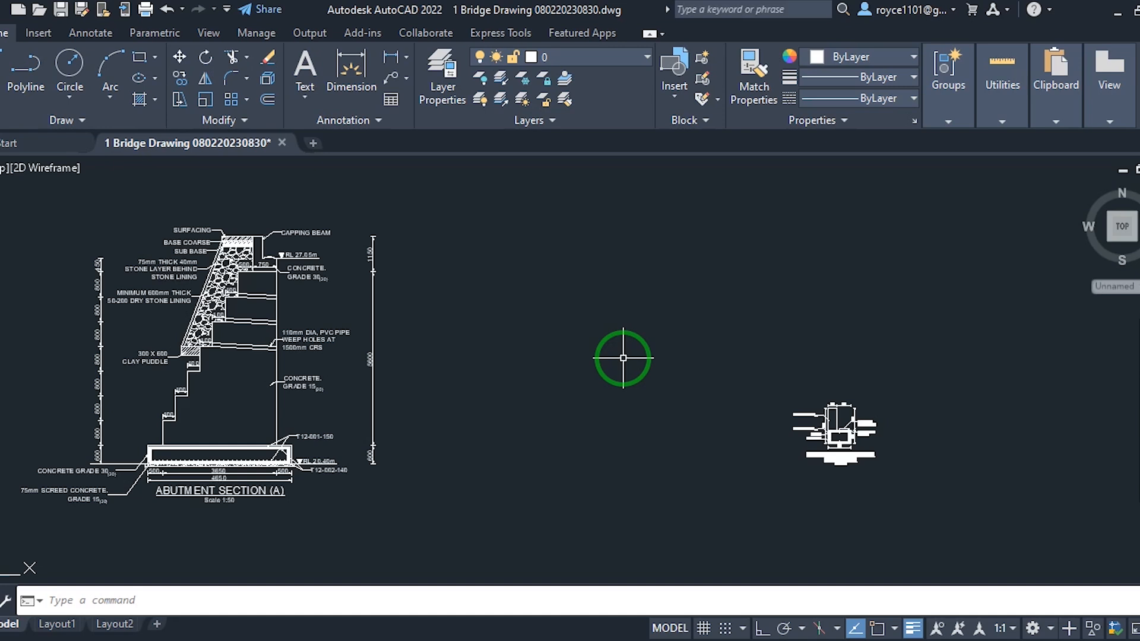
Examine the abutment section (A) and the cross section of the abutment capping beam in model space, including their noted scales.
mouse_move(262, 318)
middle_mouse_down()
mouse_move(593, 364)
mouse_move(596, 351)
middle_mouse_up()
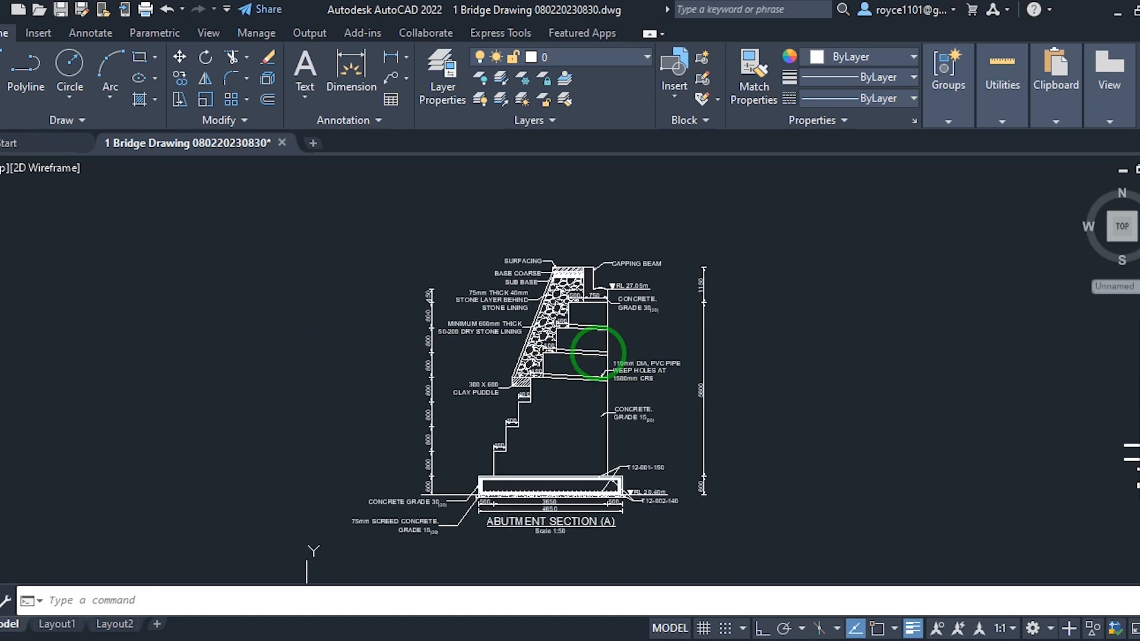
scroll(611, 522, "up", 4)
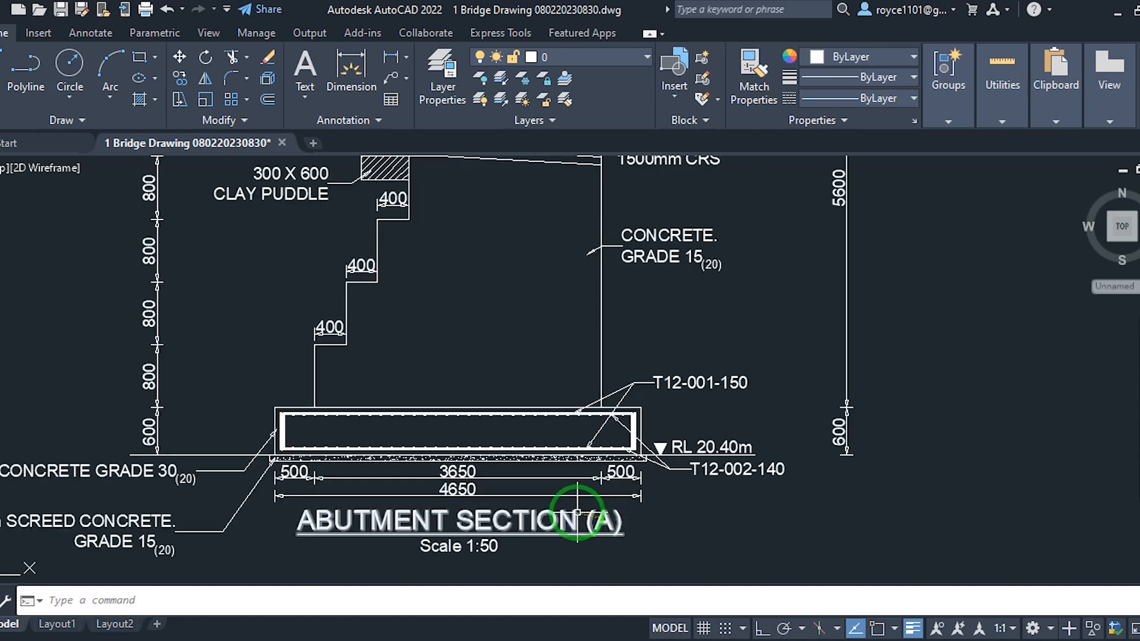
scroll(461, 465, "down", 4)
scroll(514, 215, "up", 4)
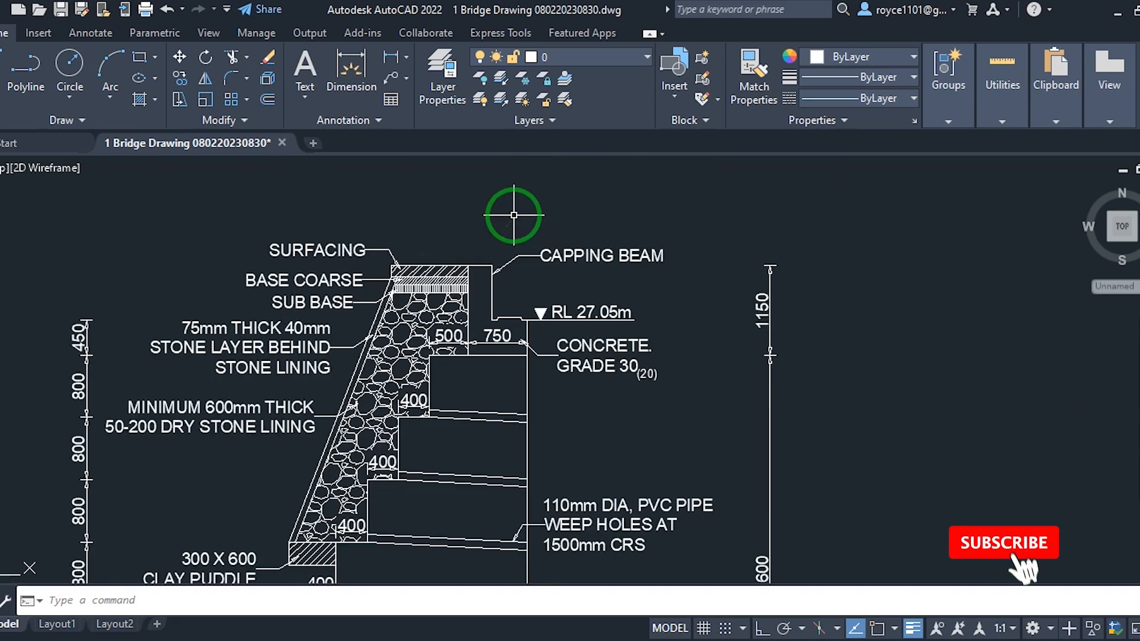
scroll(350, 273, "down", 4)
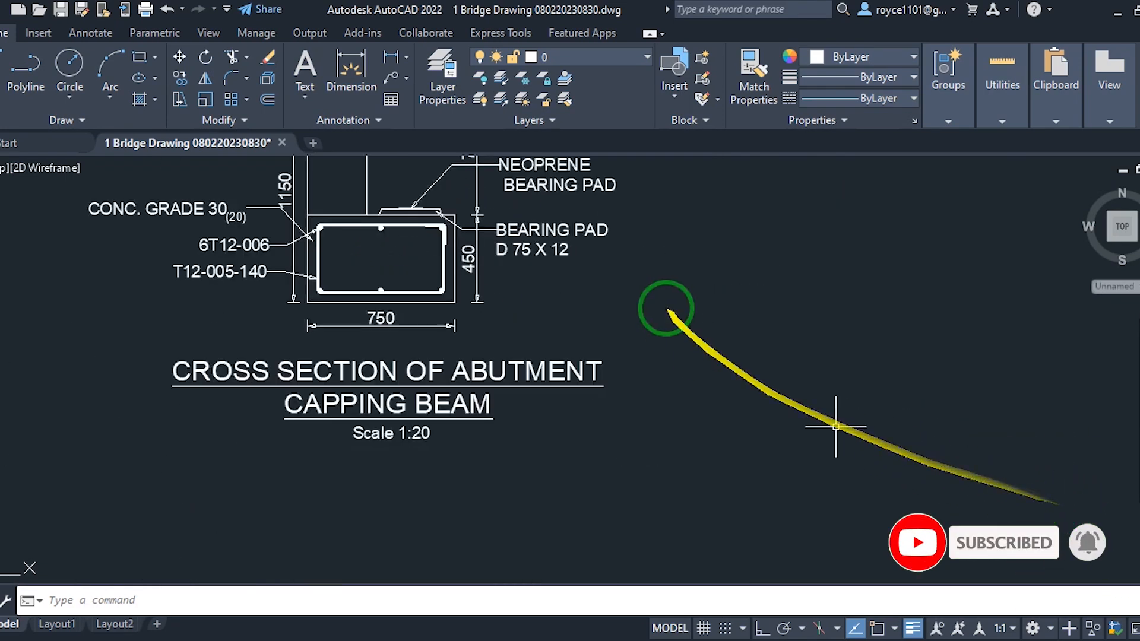
scroll(814, 439, "down", 1)
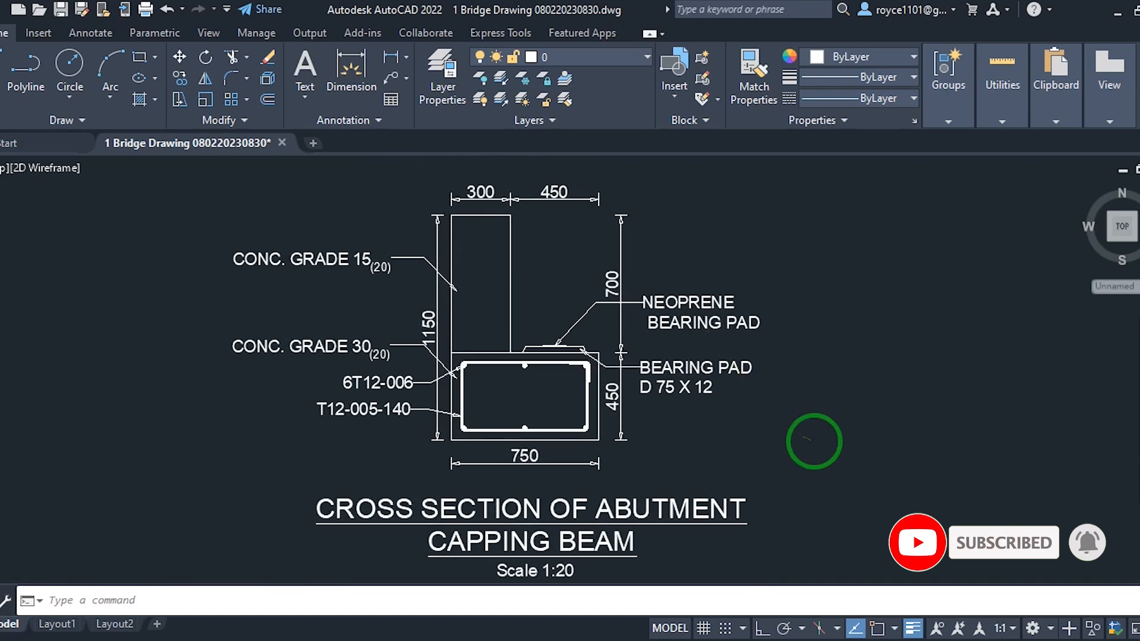
scroll(885, 366, "down", 8)
scroll(937, 425, "down", 2)
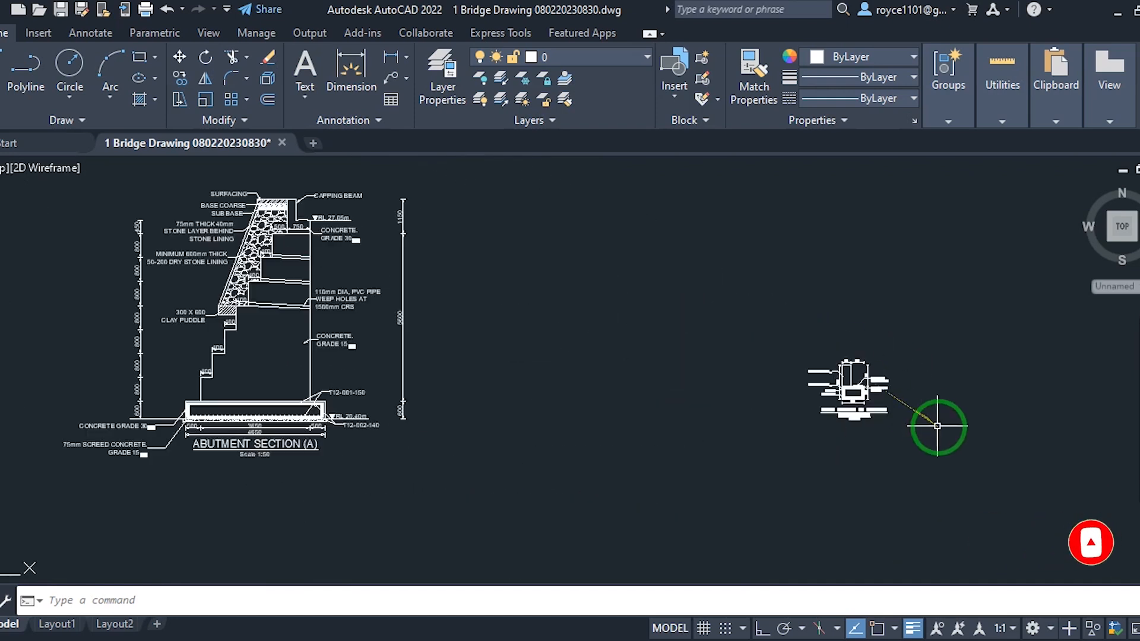
middle_click_drag(613, 287, 644, 323)
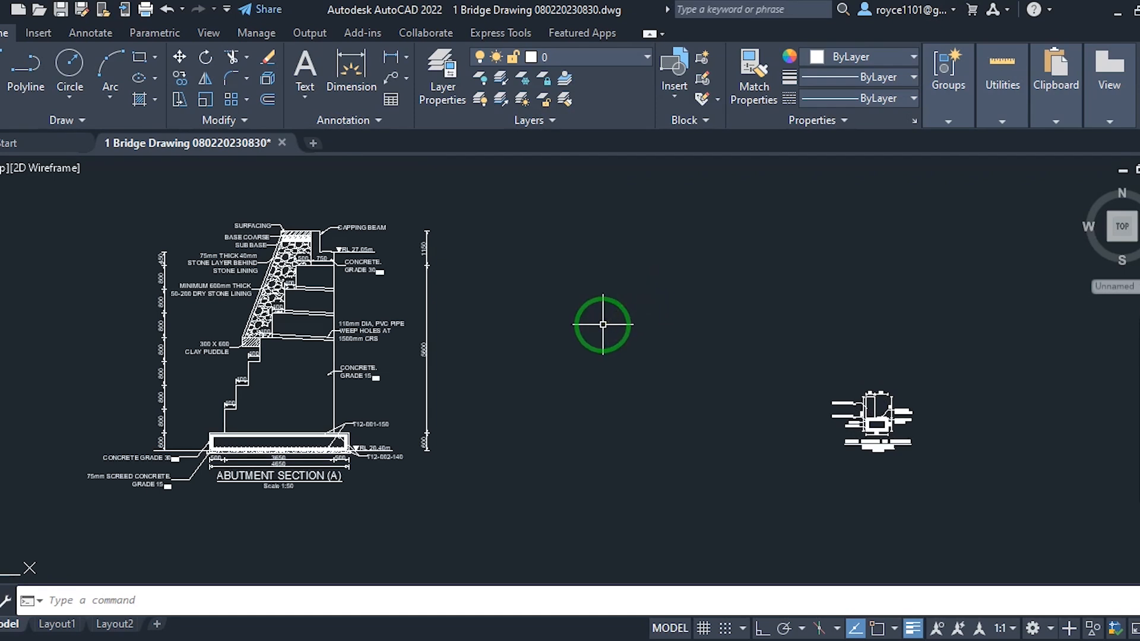
Switch to Layout1 and delete its existing viewport.
left_click(62, 624)
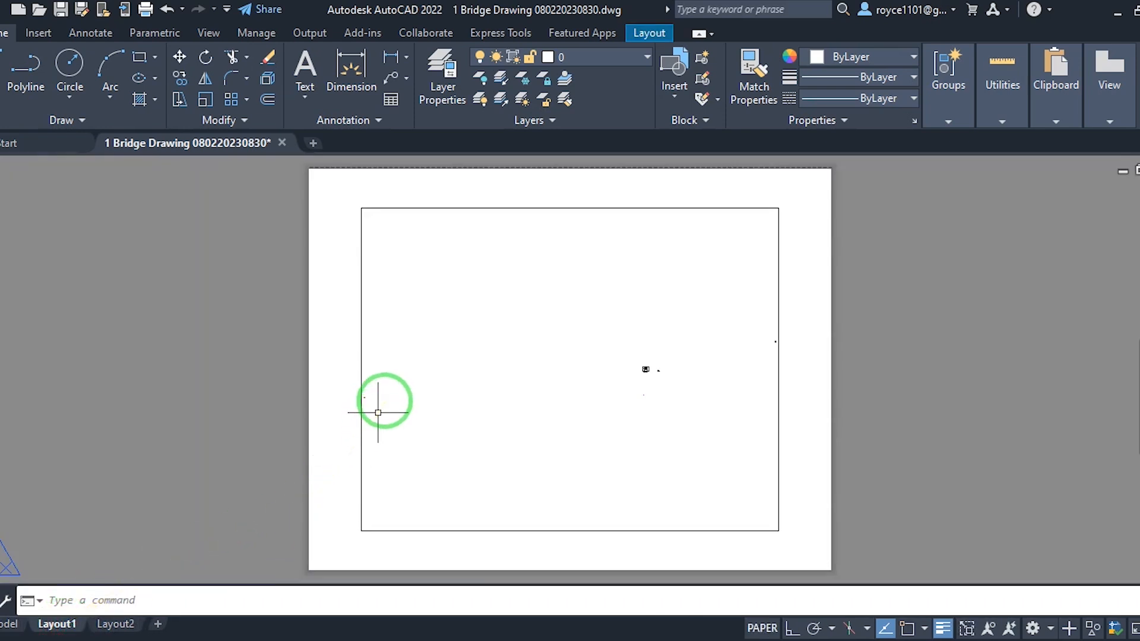
left_click(389, 387)
left_click(323, 376)
key("Delete")
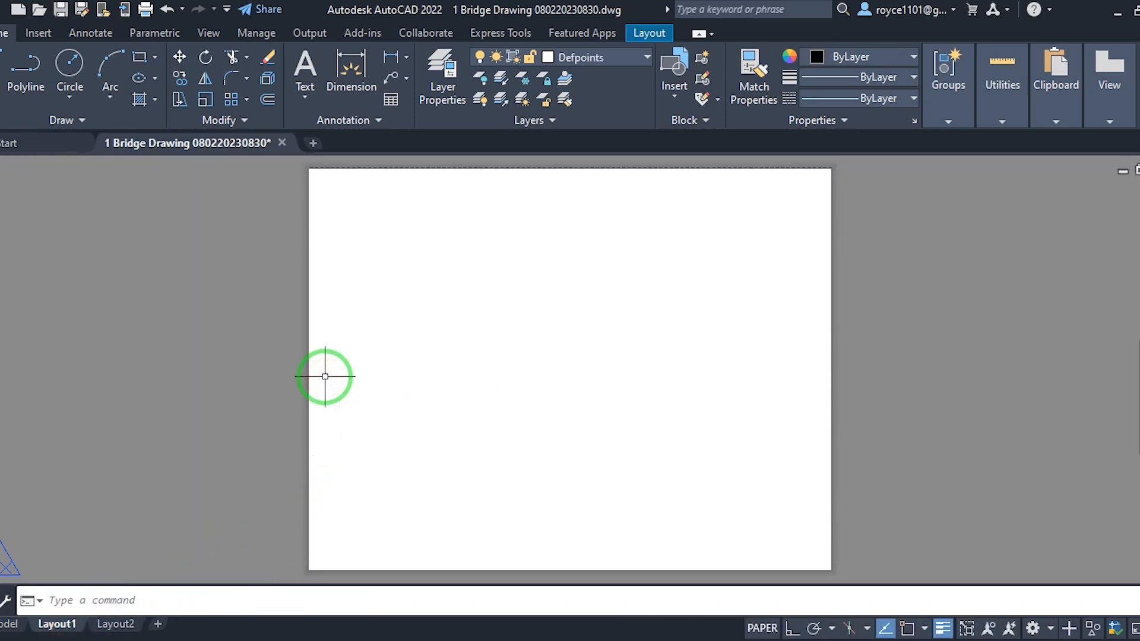
Modify the Layout1 page setup to use the DWG To PDF.pc3 plotter and ISO full bleed A3 (420.00 x 297.00 MM) paper.
right_click(59, 625)
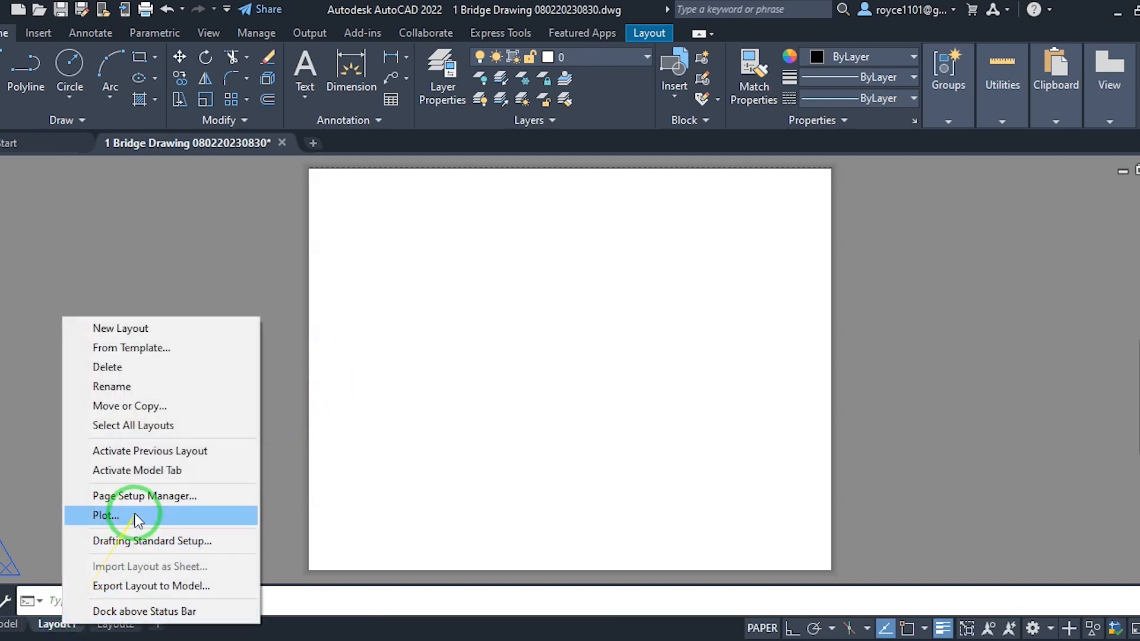
left_click(145, 501)
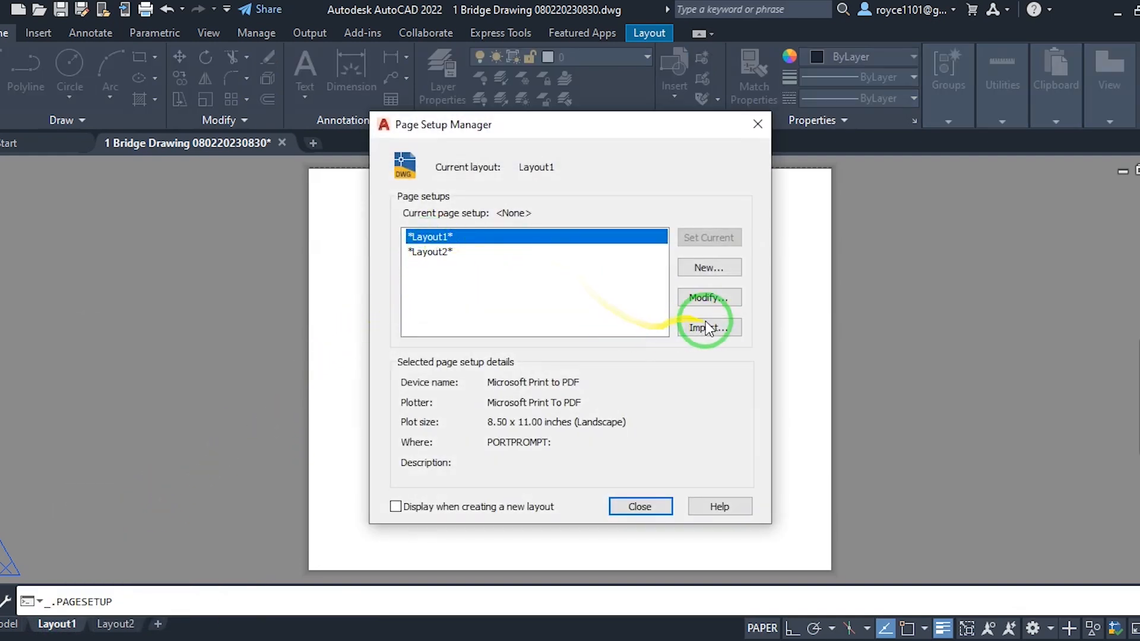
left_click(708, 297)
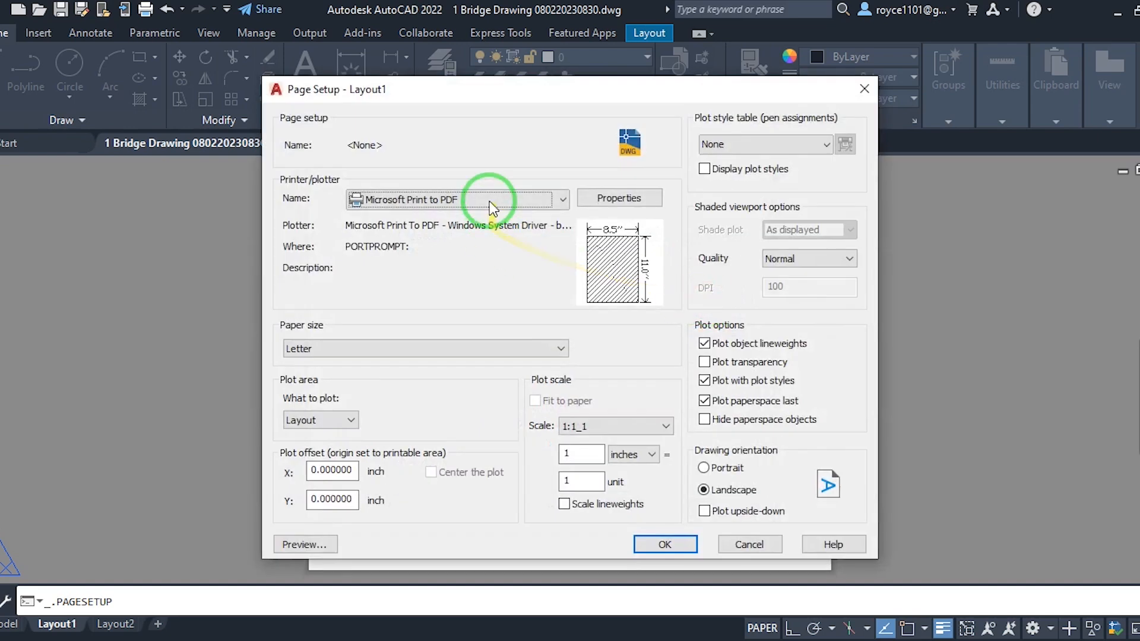
left_click(491, 202)
left_click(383, 438)
left_click(394, 349)
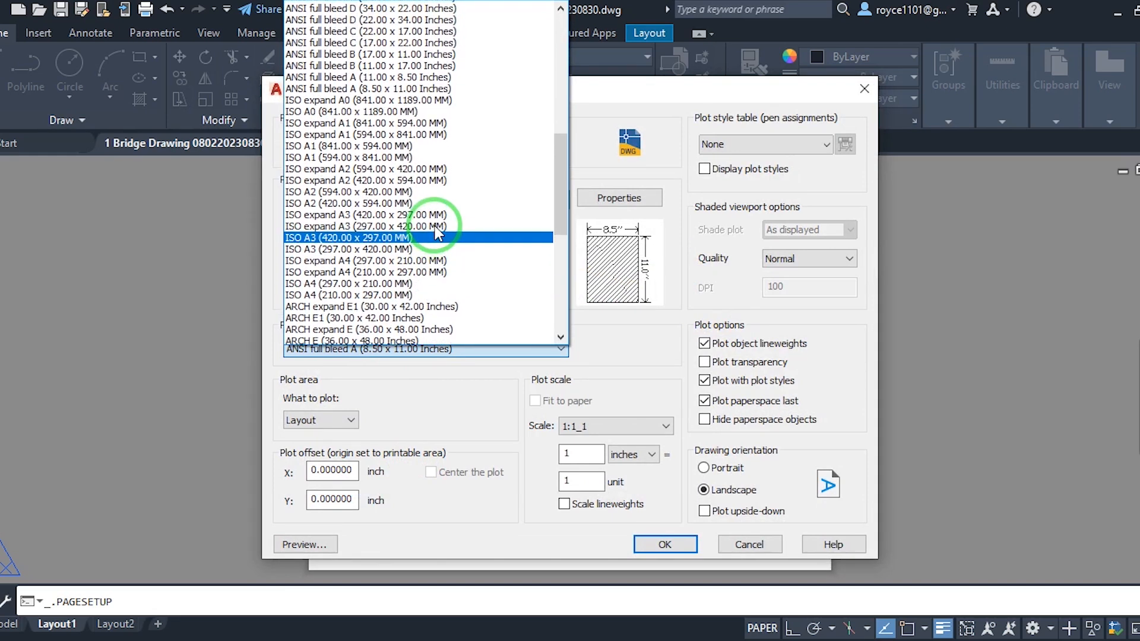
scroll(437, 231, "up", 11)
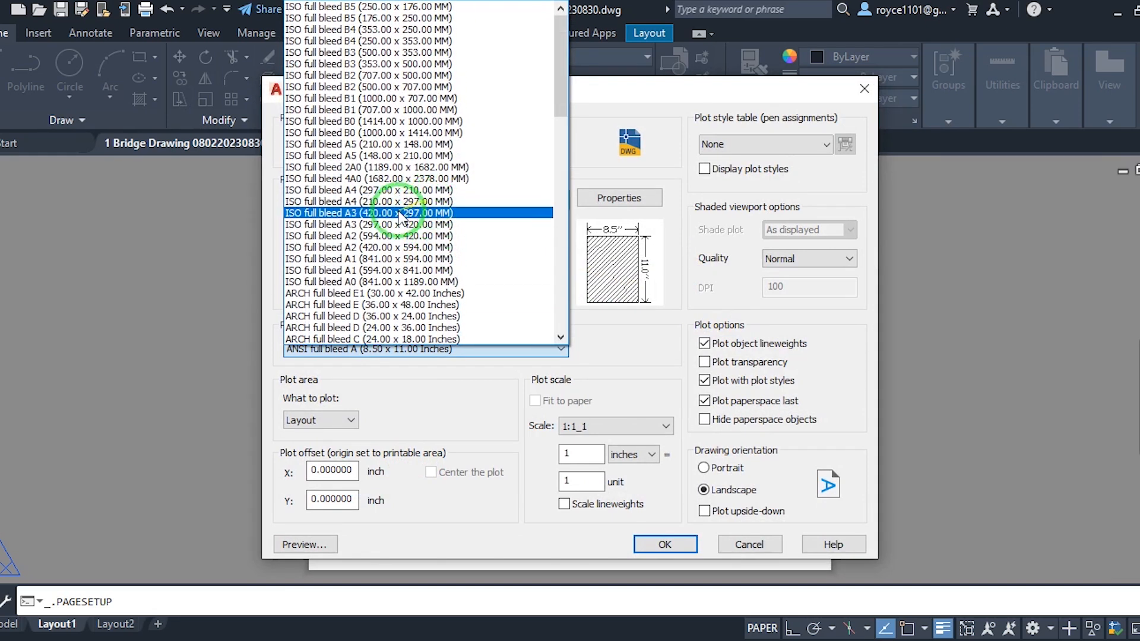
left_click(400, 214)
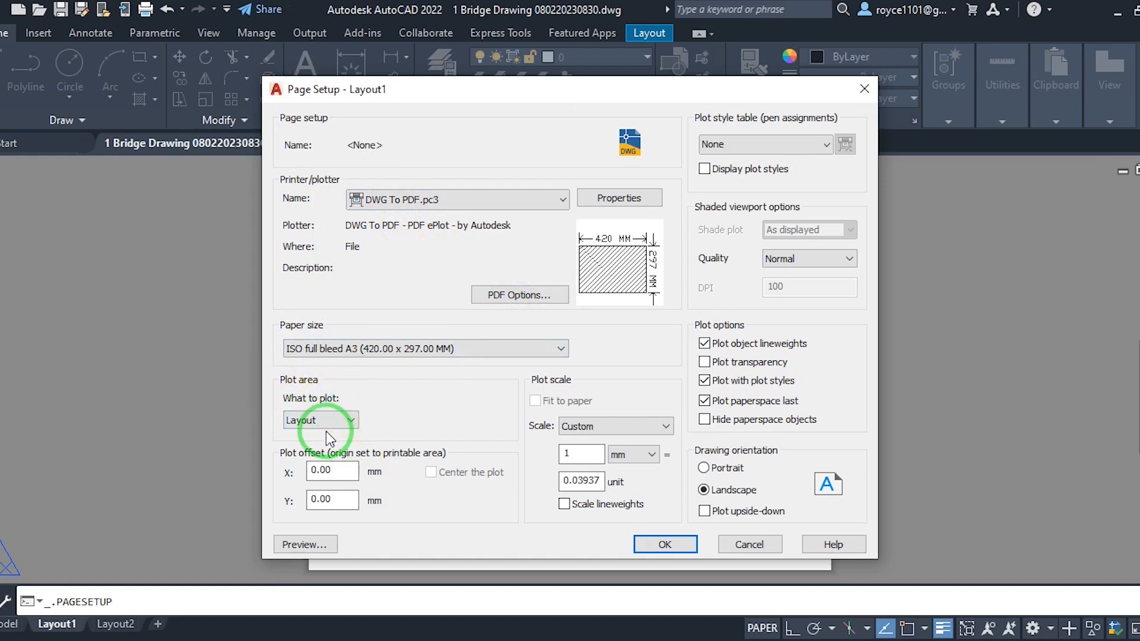
Set the plot scale of the Layout1 page setup to 1:1 and apply the setup.
left_click(585, 435)
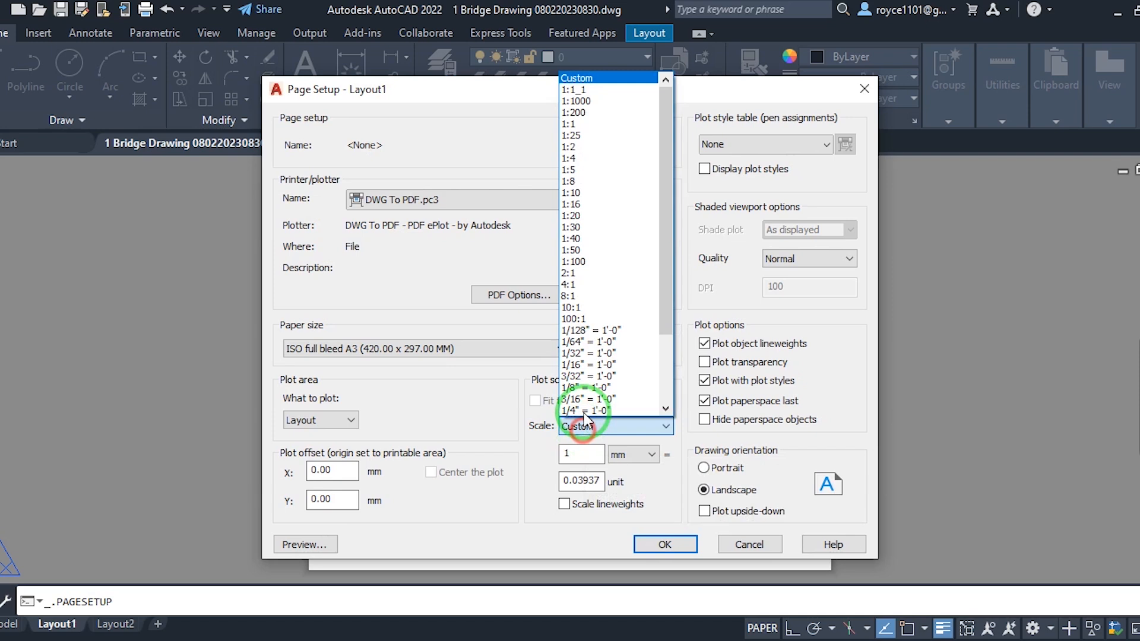
left_click(568, 141)
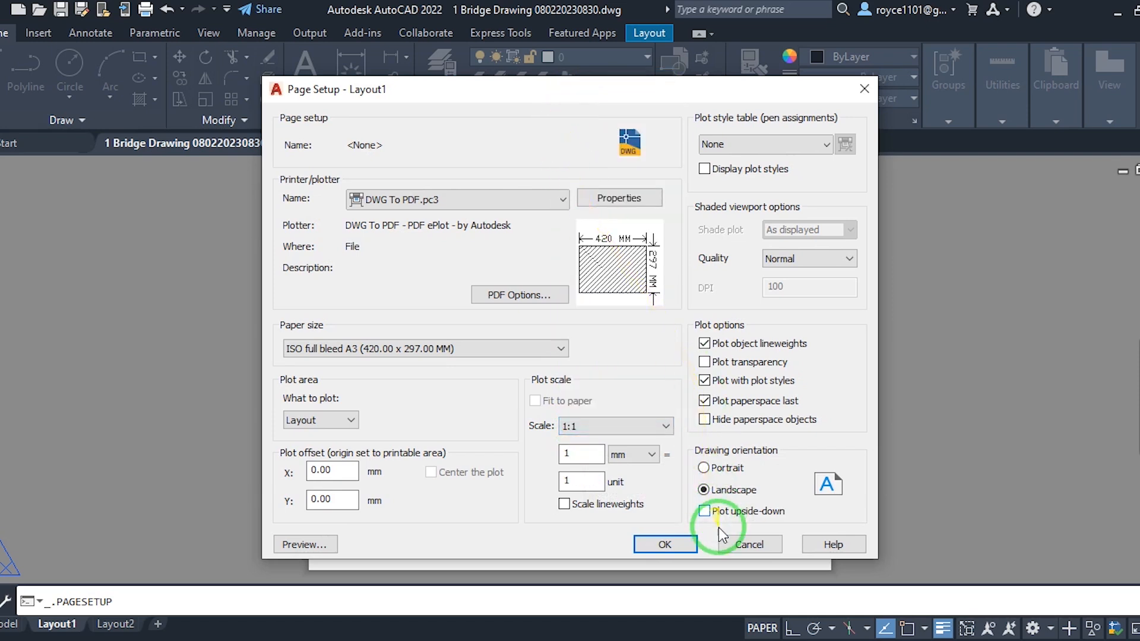
left_click(666, 546)
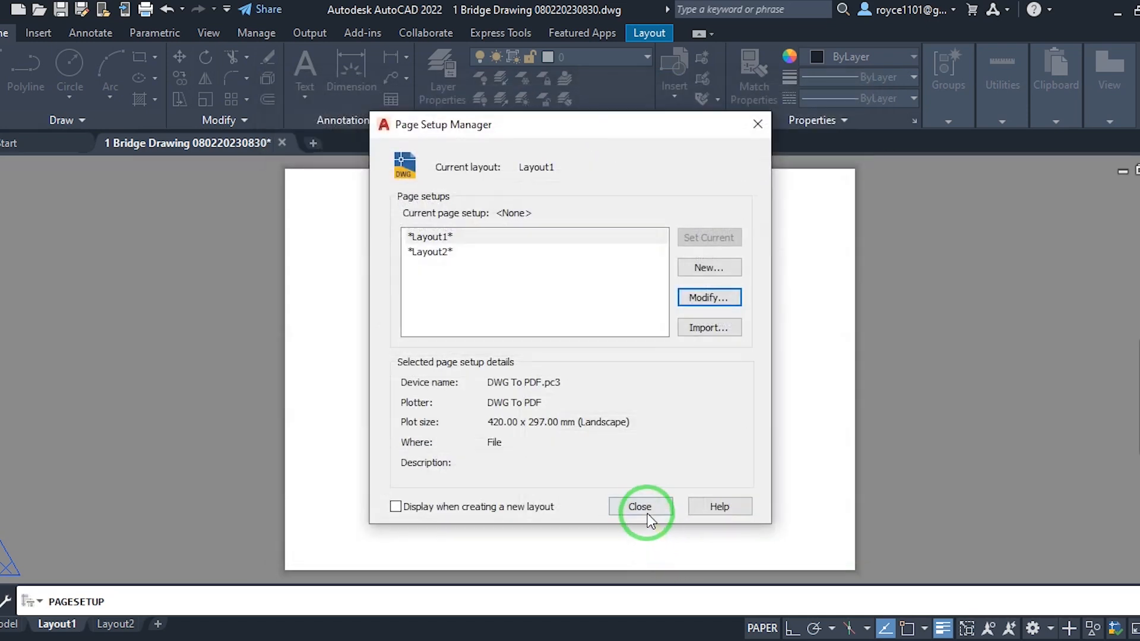
left_click(646, 509)
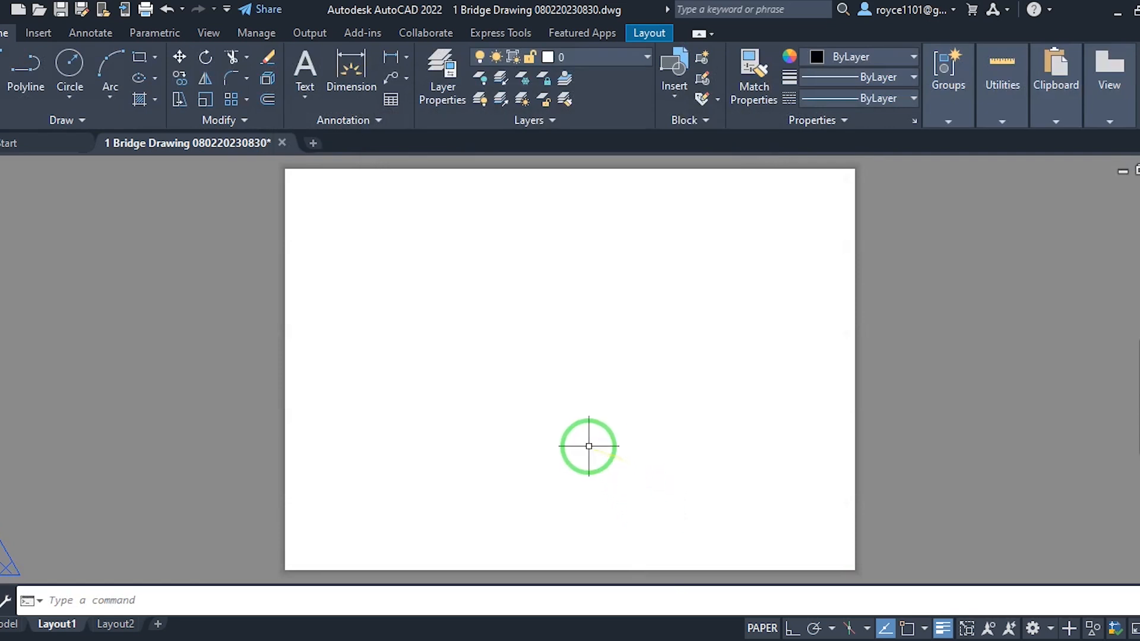
Insert the title sheet block with its insertion point at the lower-left corner of the A3 sheet.
left_click(39, 34)
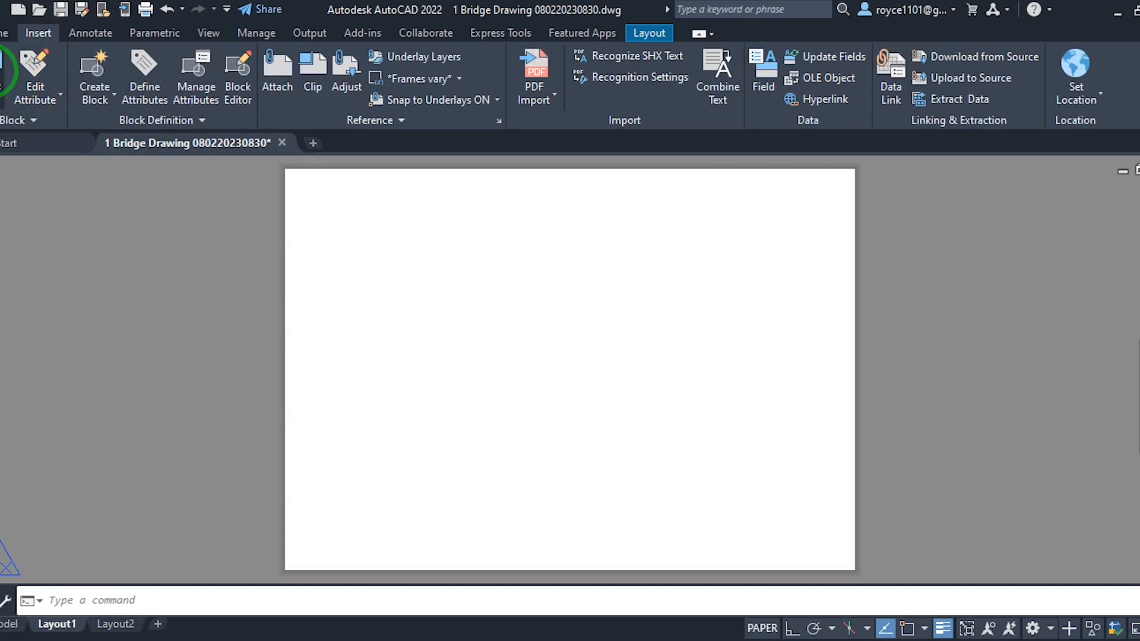
left_click(3, 77)
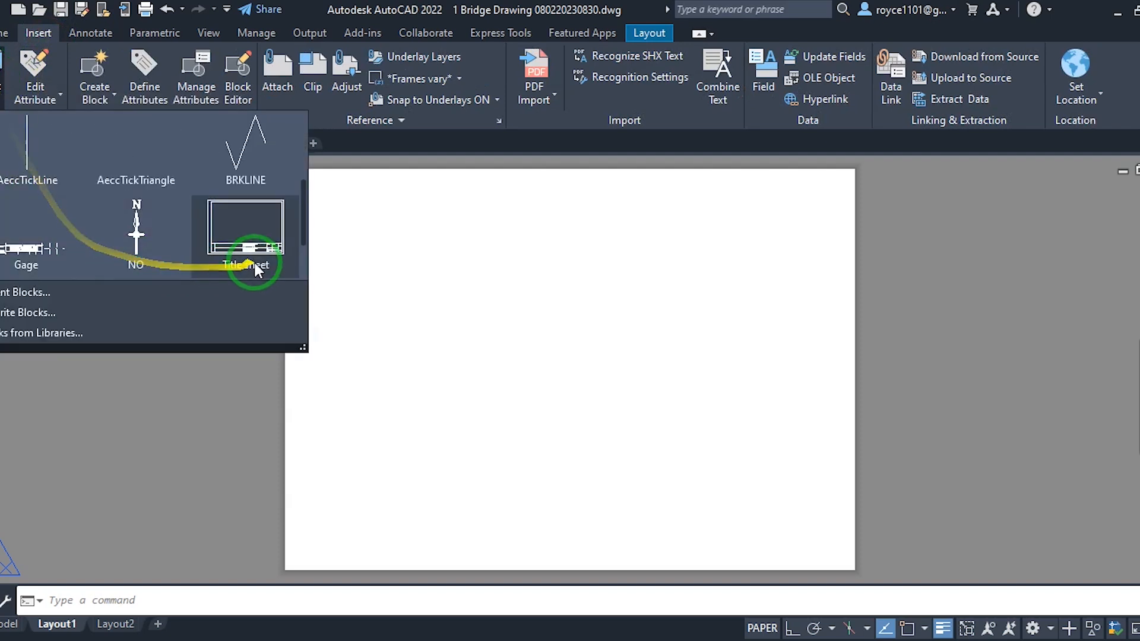
left_click(257, 263)
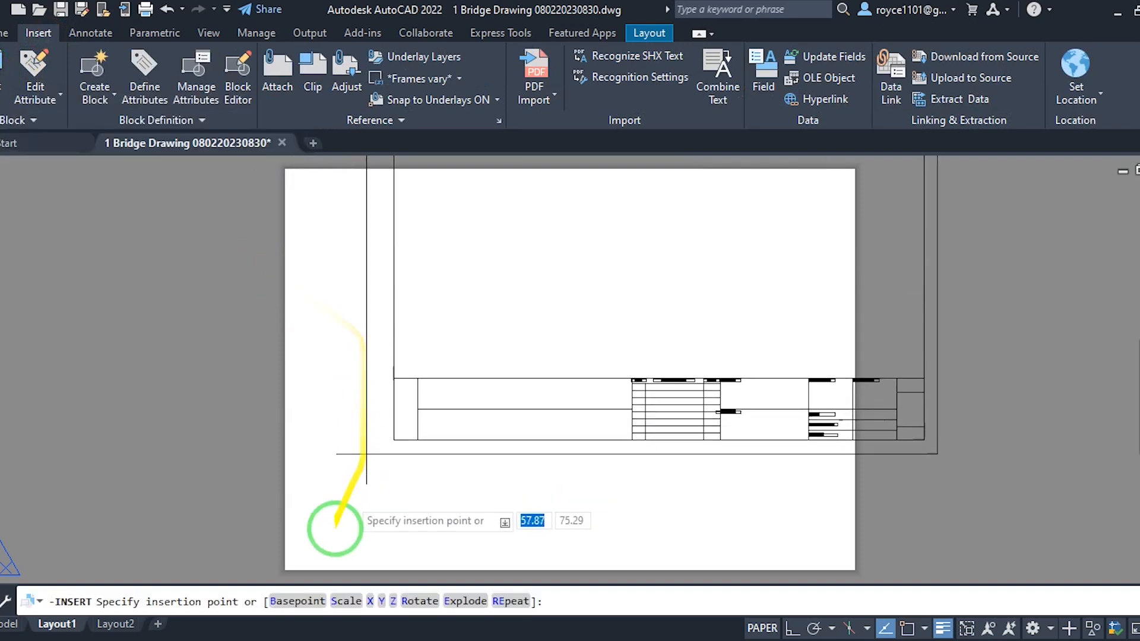
left_click(284, 570)
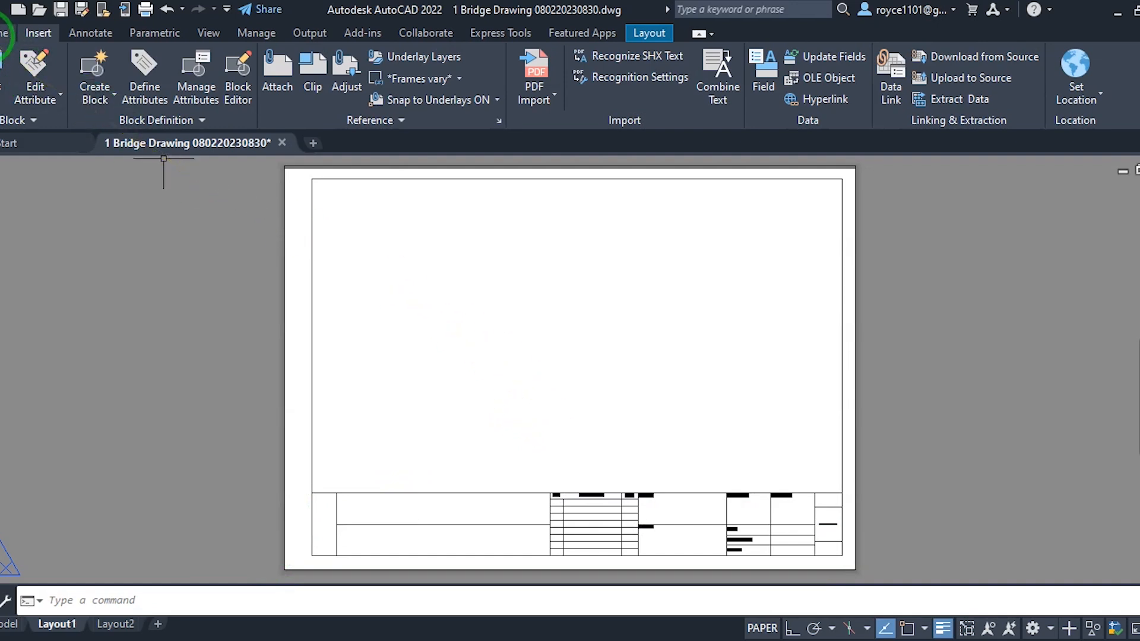
Make Defpoints the current layer.
left_click(5, 33)
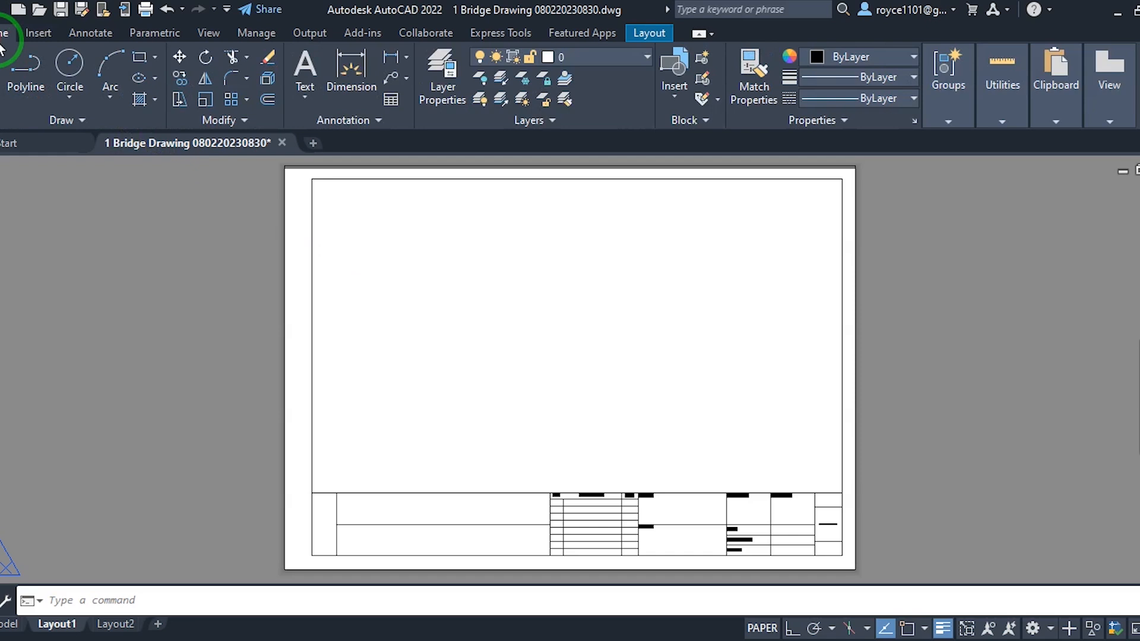
left_click(589, 56)
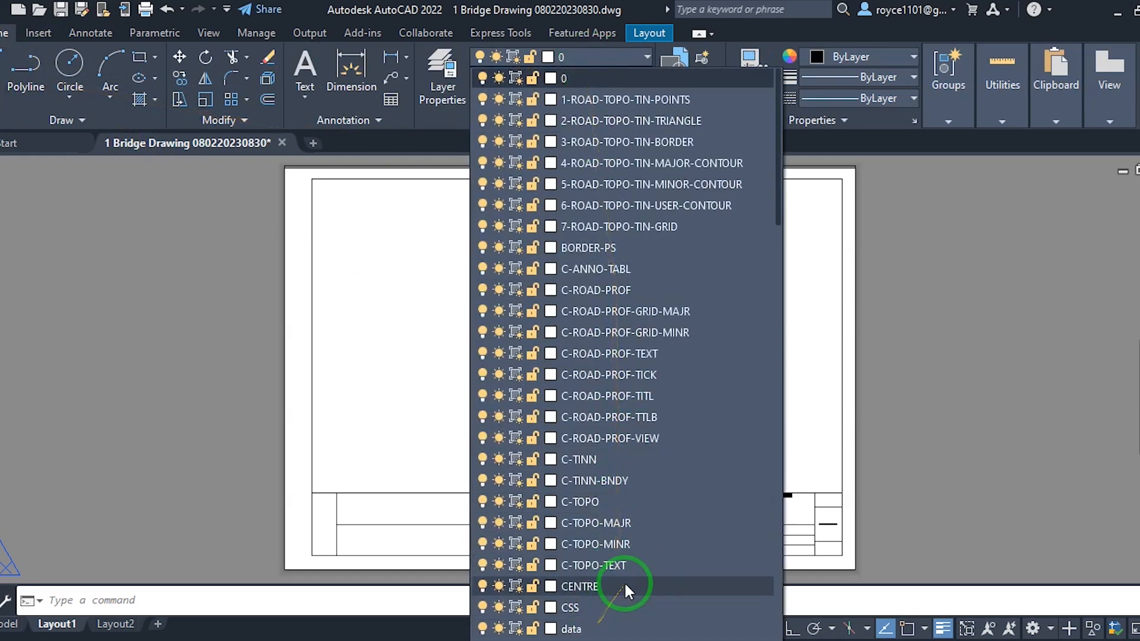
scroll(625, 582, "down", 1)
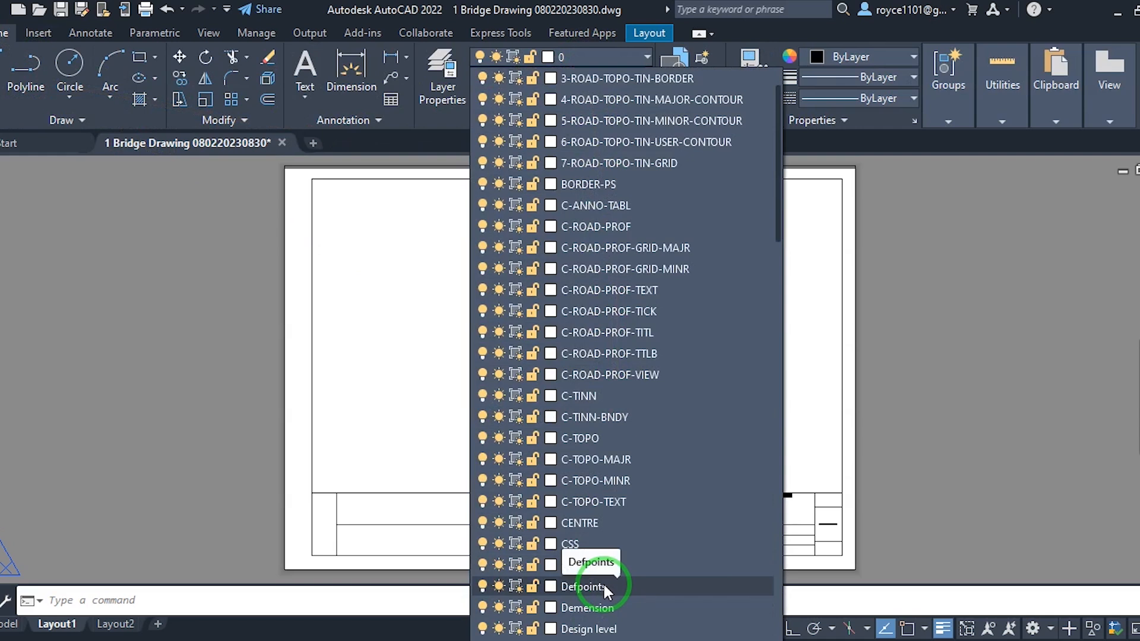
left_click(603, 585)
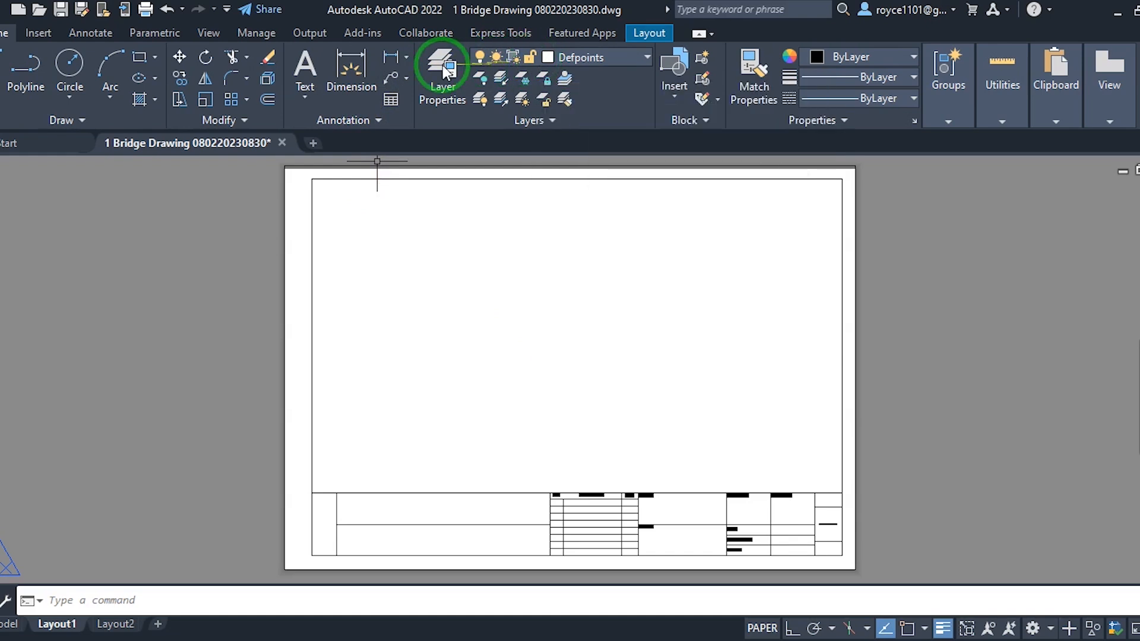
Create a rectangular layout viewport in the left half of the sheet frame, above the title block.
left_click(654, 33)
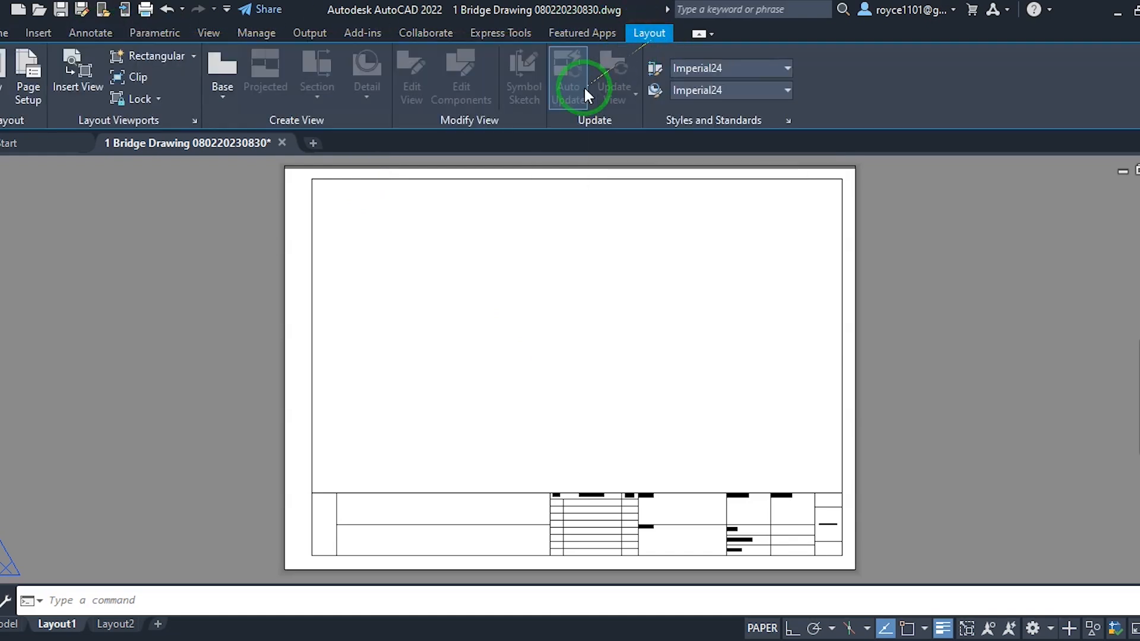
left_click(161, 55)
left_click(354, 252)
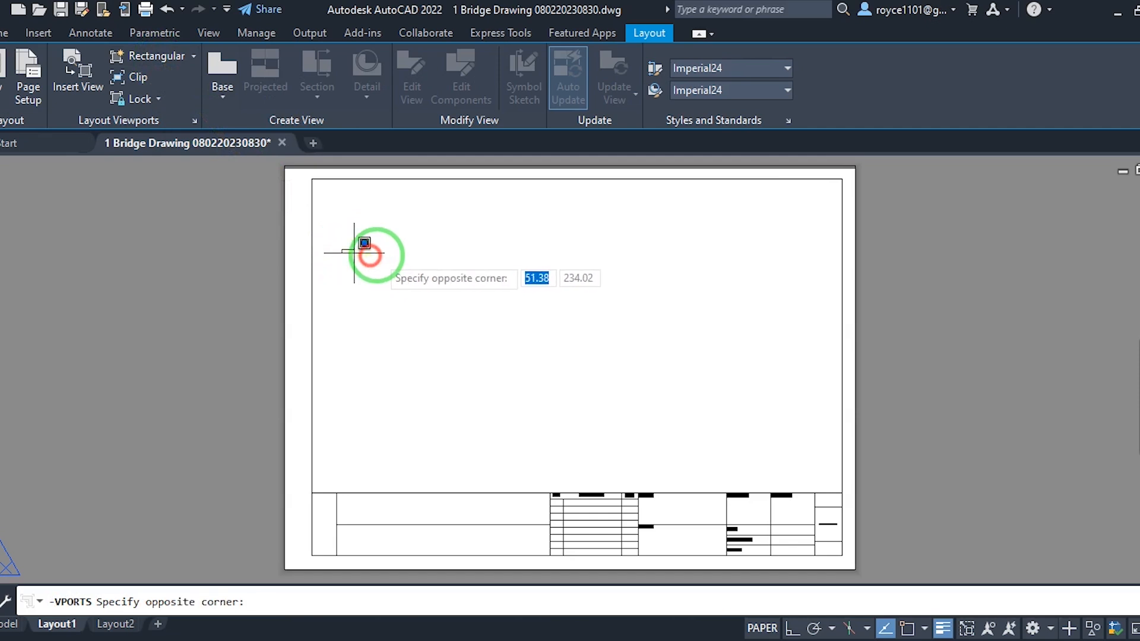
left_click(612, 468)
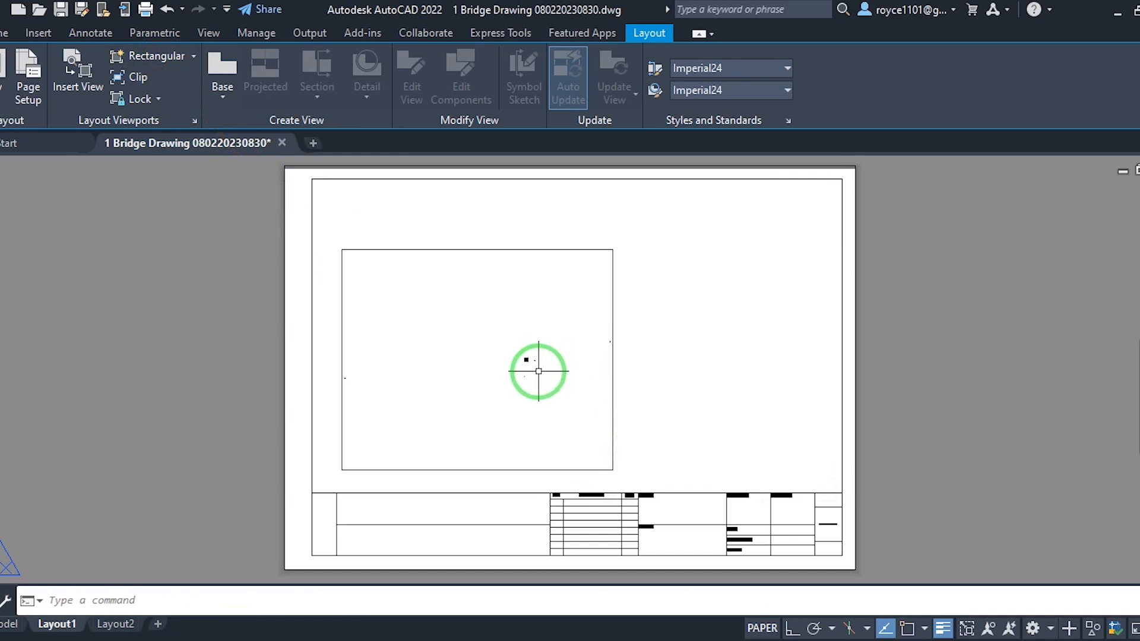
Activate the new viewport and frame the abutment section (A) inside it.
double_click(538, 371)
scroll(537, 366, "up", 10)
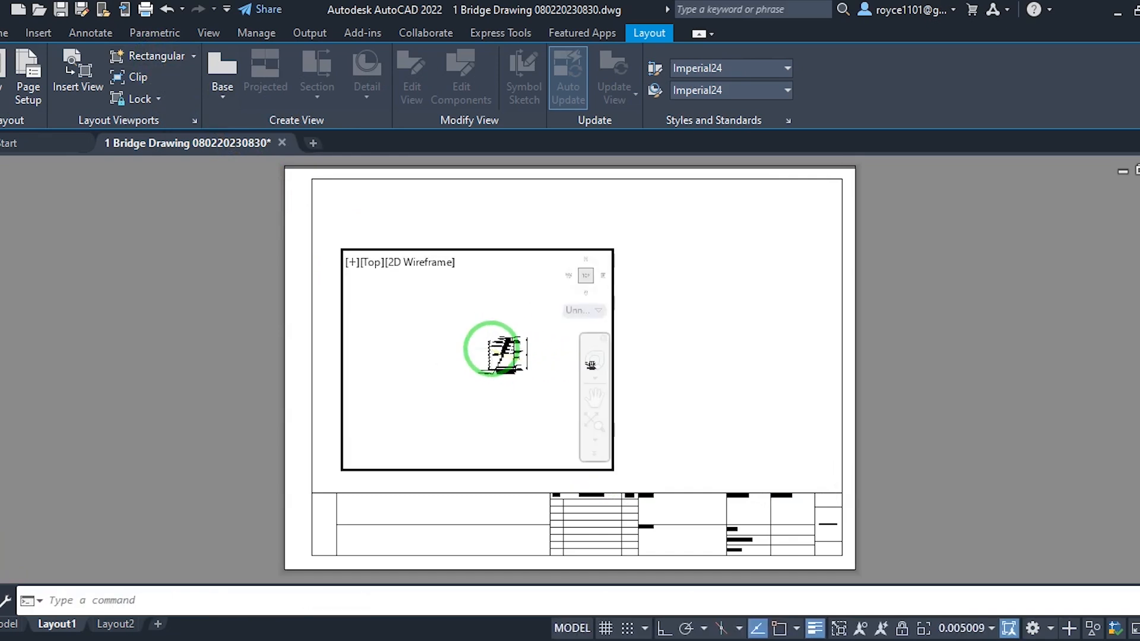
mouse_move(544, 324)
middle_mouse_down()
mouse_move(528, 321)
mouse_move(546, 314)
middle_mouse_up()
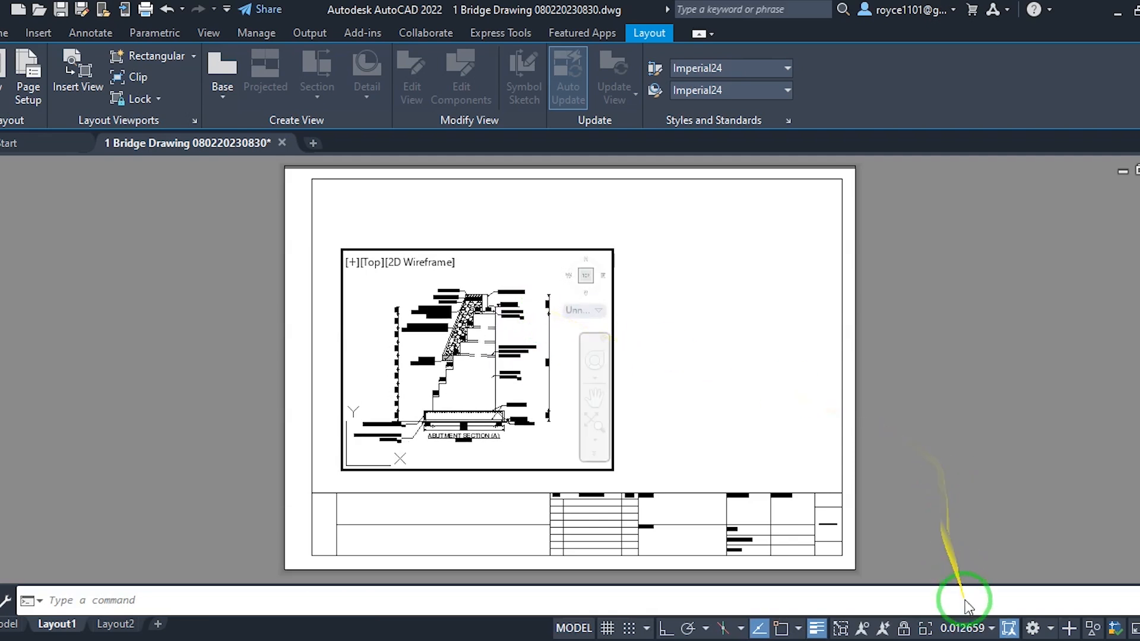
Set the scale of the abutment section viewport to 1:50 and lock the viewport.
left_click(975, 629)
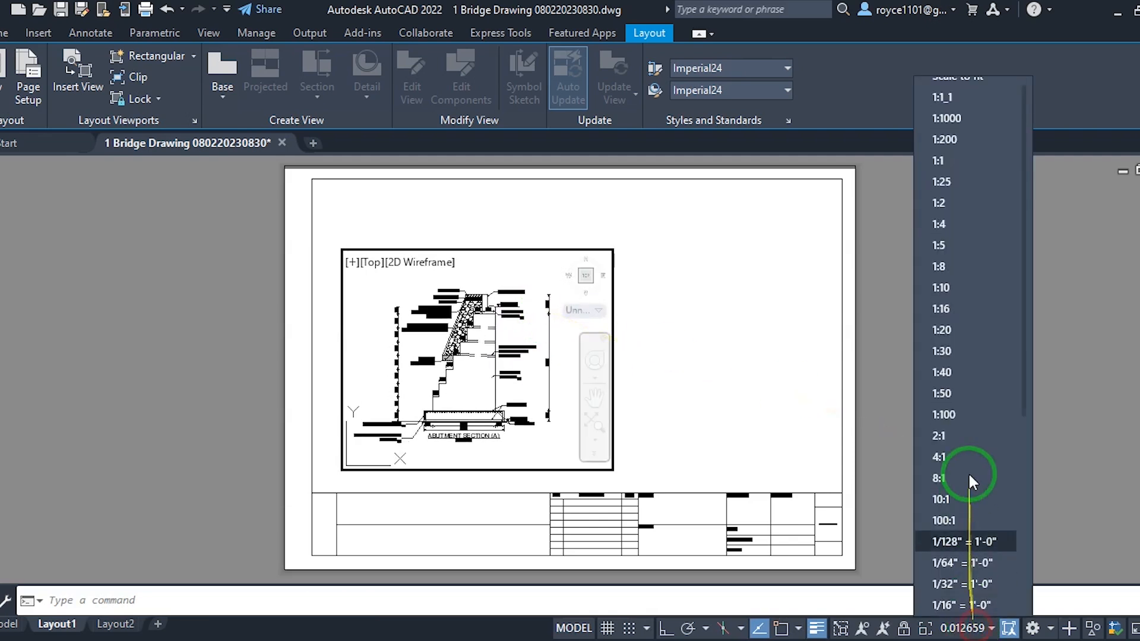
left_click(955, 396)
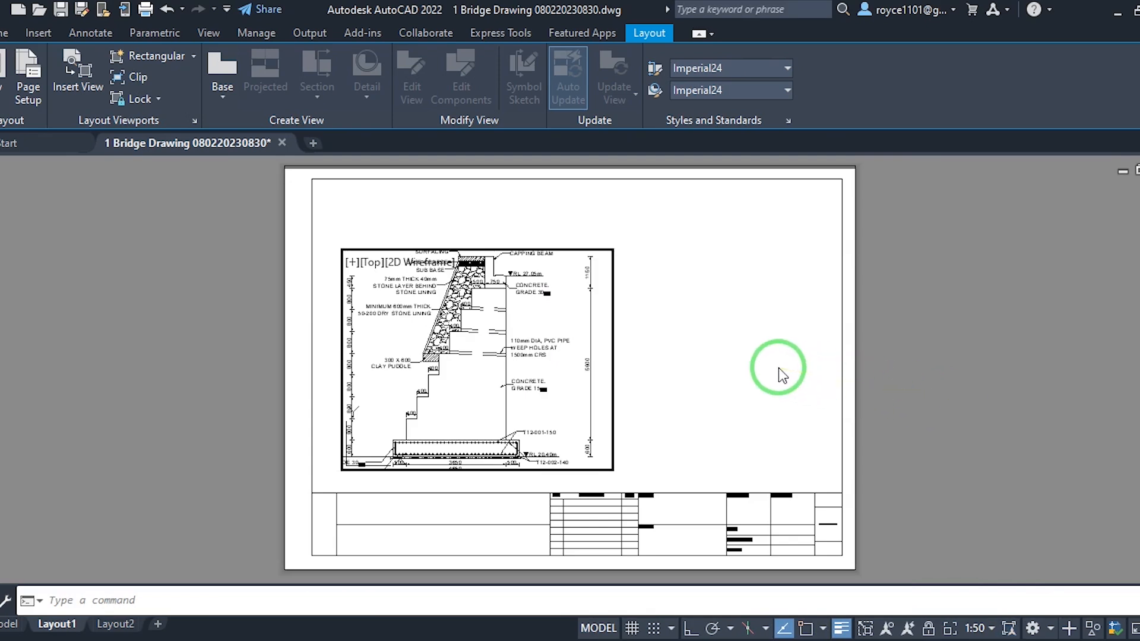
left_click(929, 630)
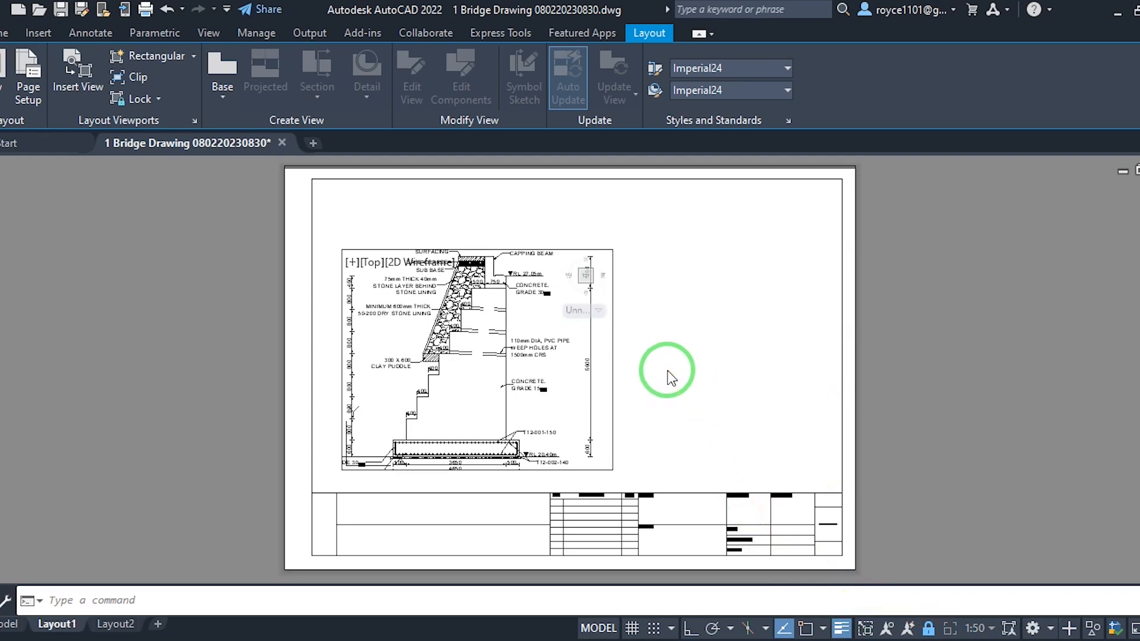
Return to paper space and stretch the abutment section viewport's upper edge upward to clear the surfacing and capping beam labels.
double_click(644, 347)
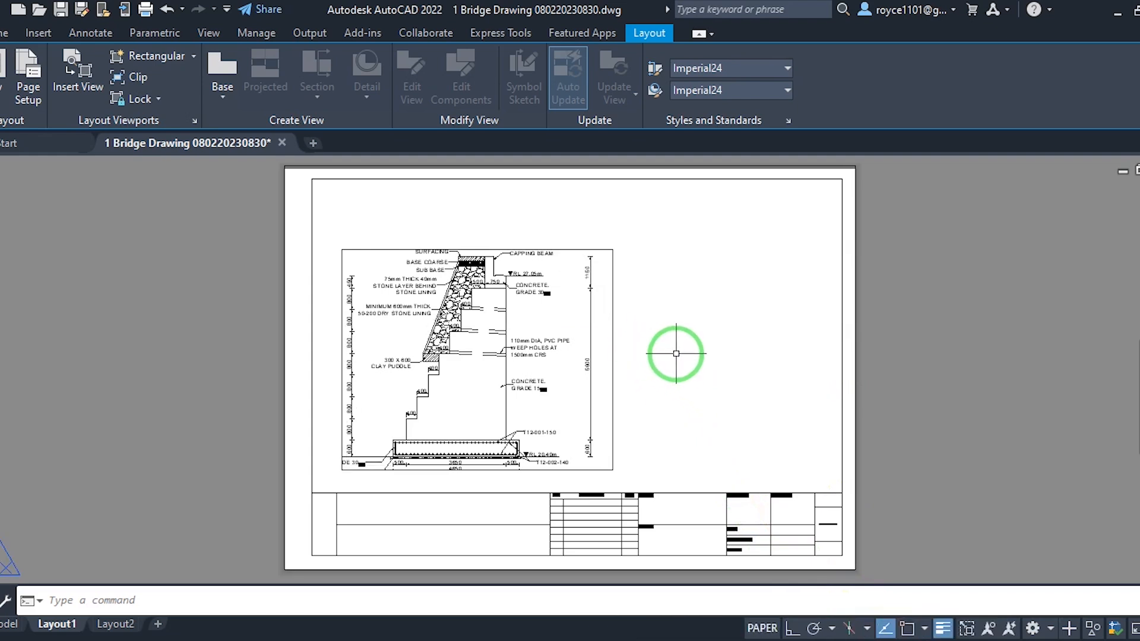
left_click(644, 280)
left_click(653, 307)
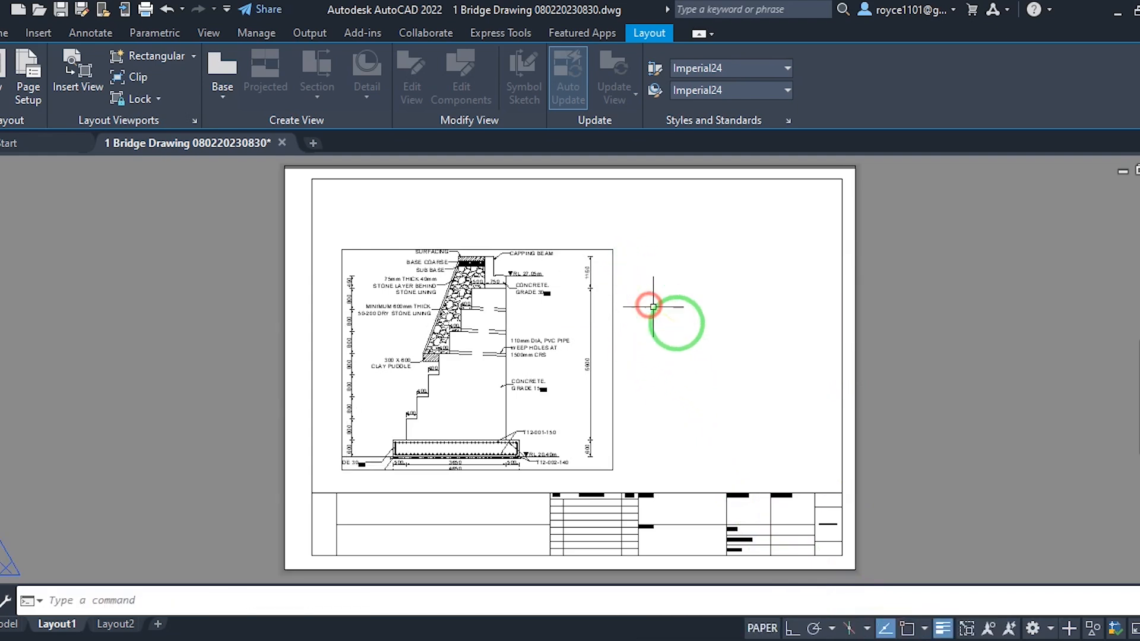
left_click(656, 285)
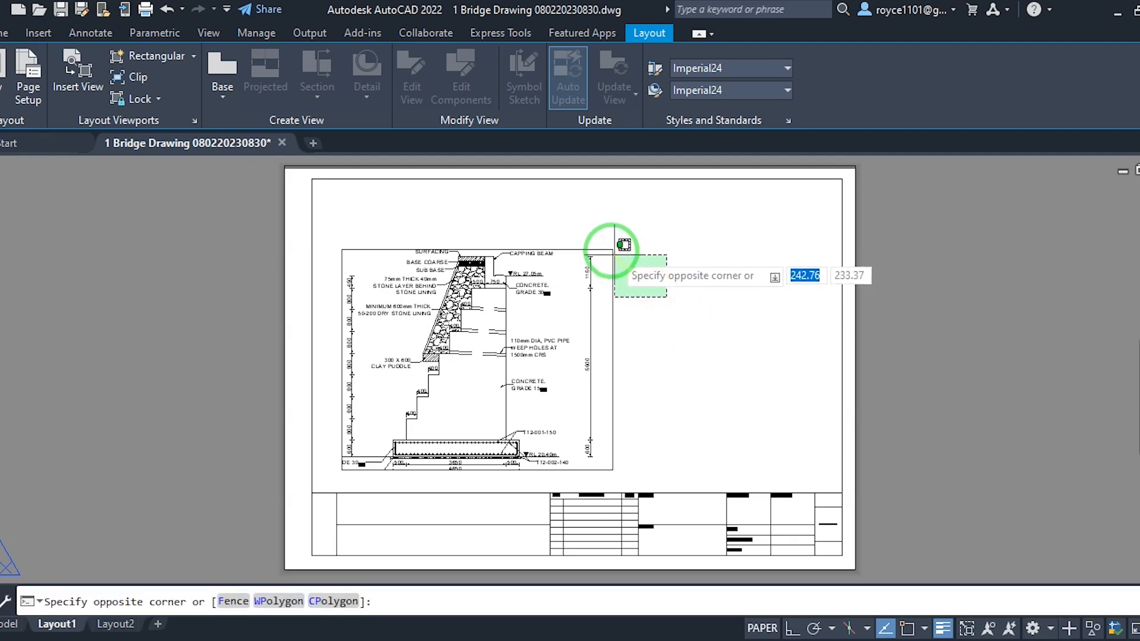
left_click(604, 245)
left_click(613, 249)
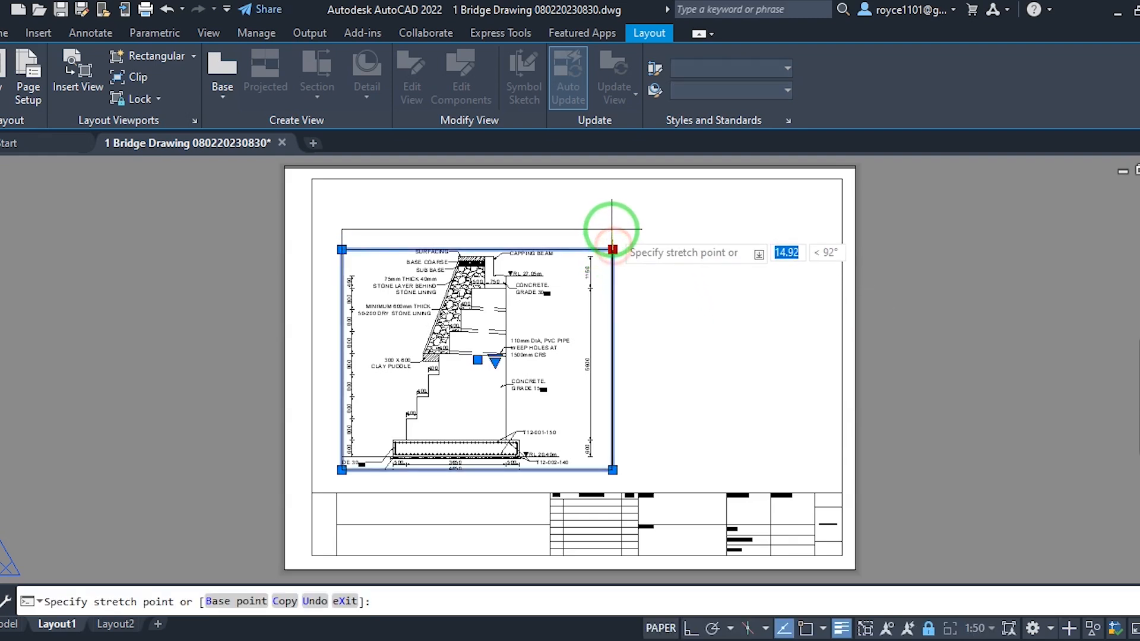
left_click(612, 229)
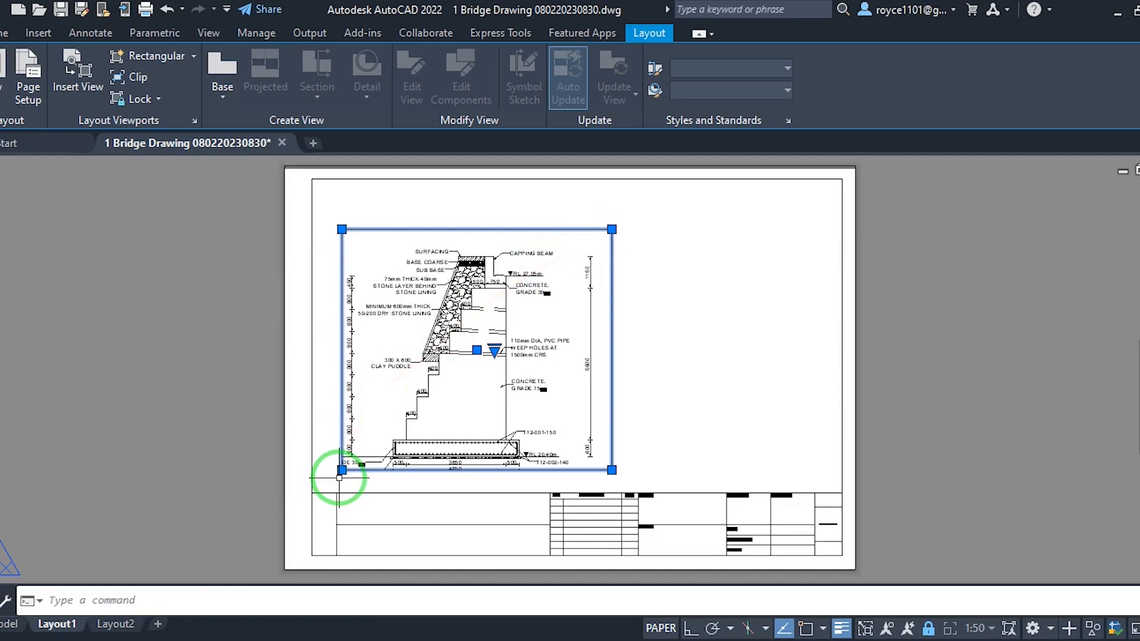
Stretch the abutment section viewport's lower-left corner outward until the concrete notes and the full ABUTMENT SECTION (A) title fit inside.
left_click(341, 470)
left_click(300, 476)
scroll(300, 476, "up", 4)
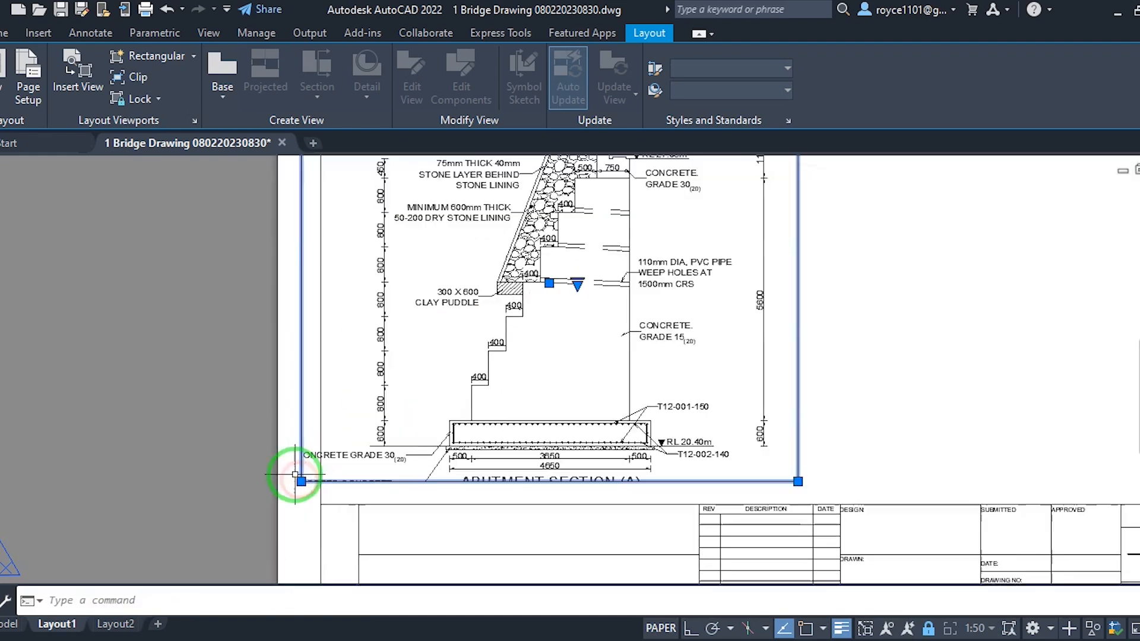
left_click(301, 490)
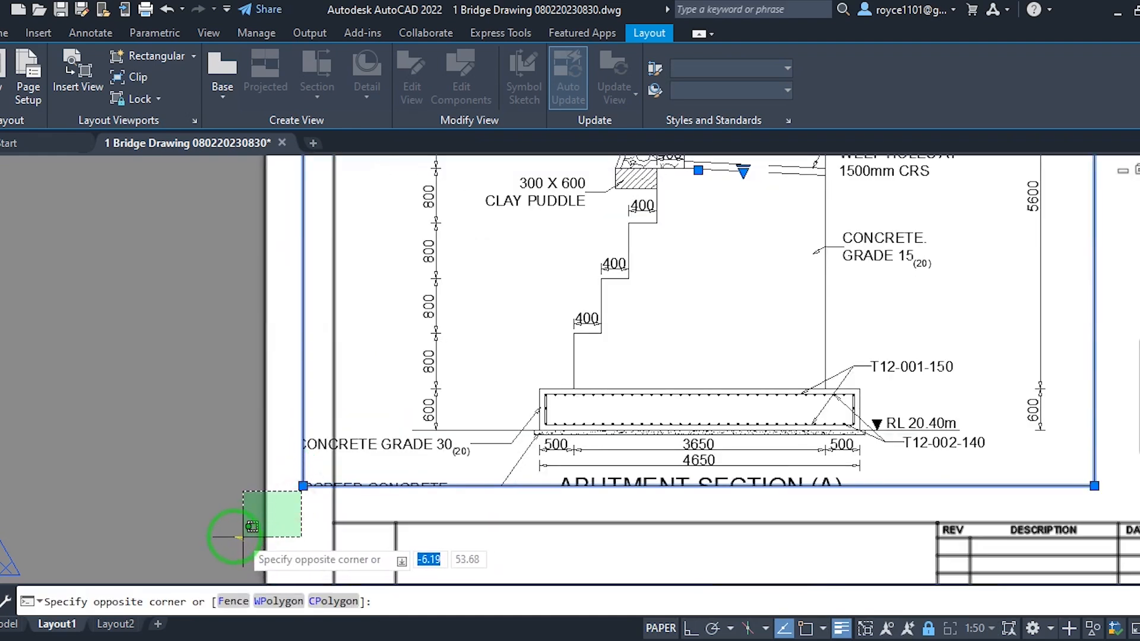
left_click(231, 534)
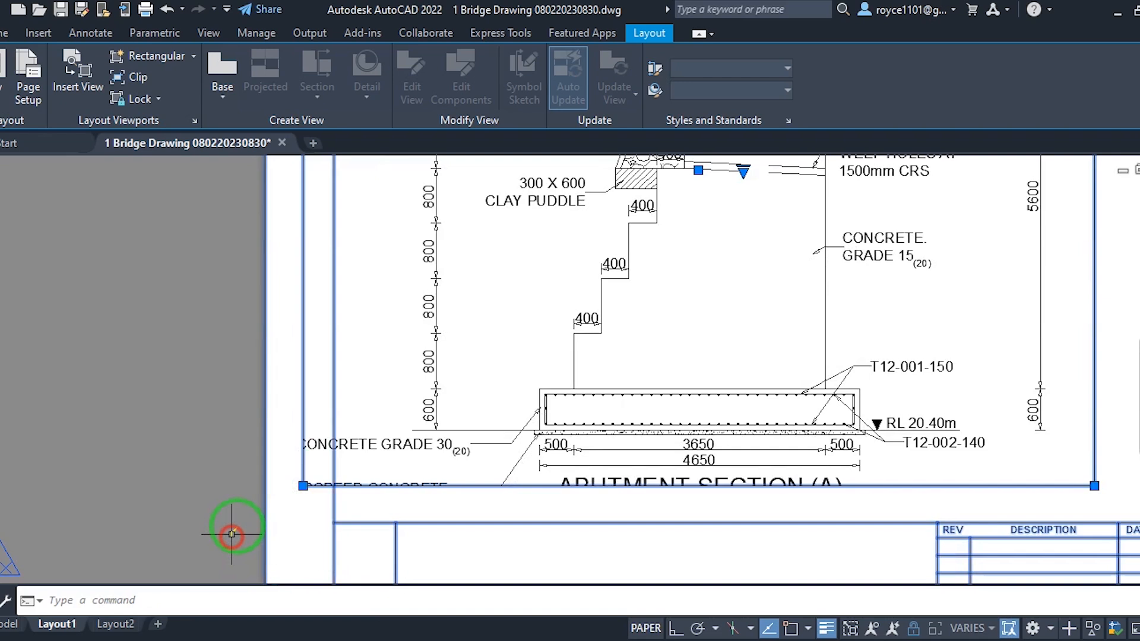
key("Escape")
left_click(303, 486)
left_click(304, 487)
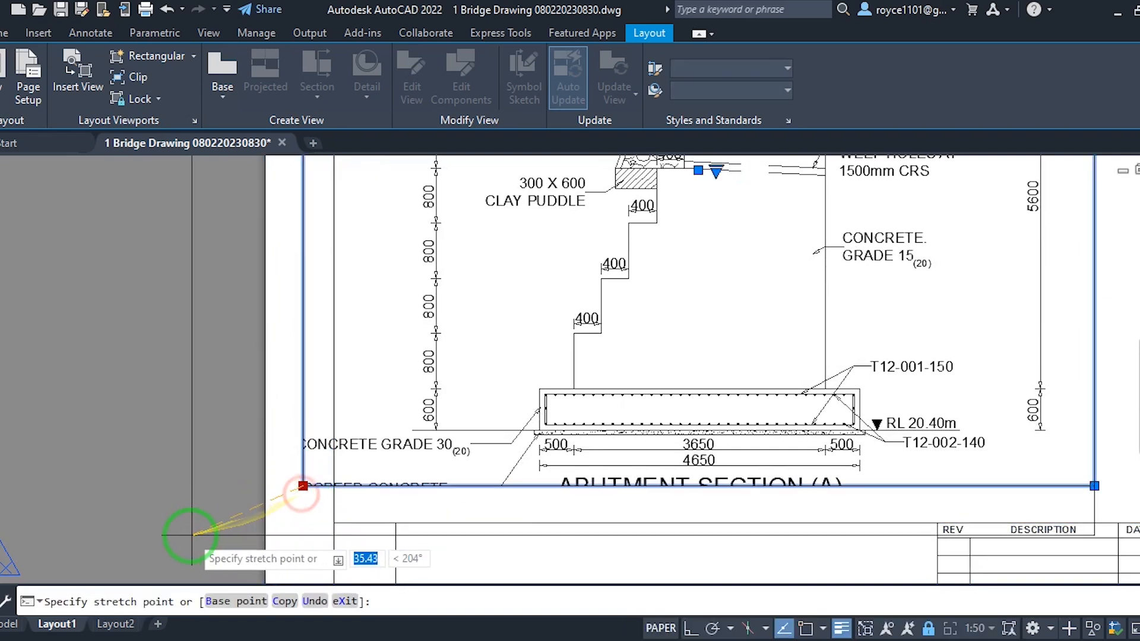
left_click(190, 534)
left_click(190, 535)
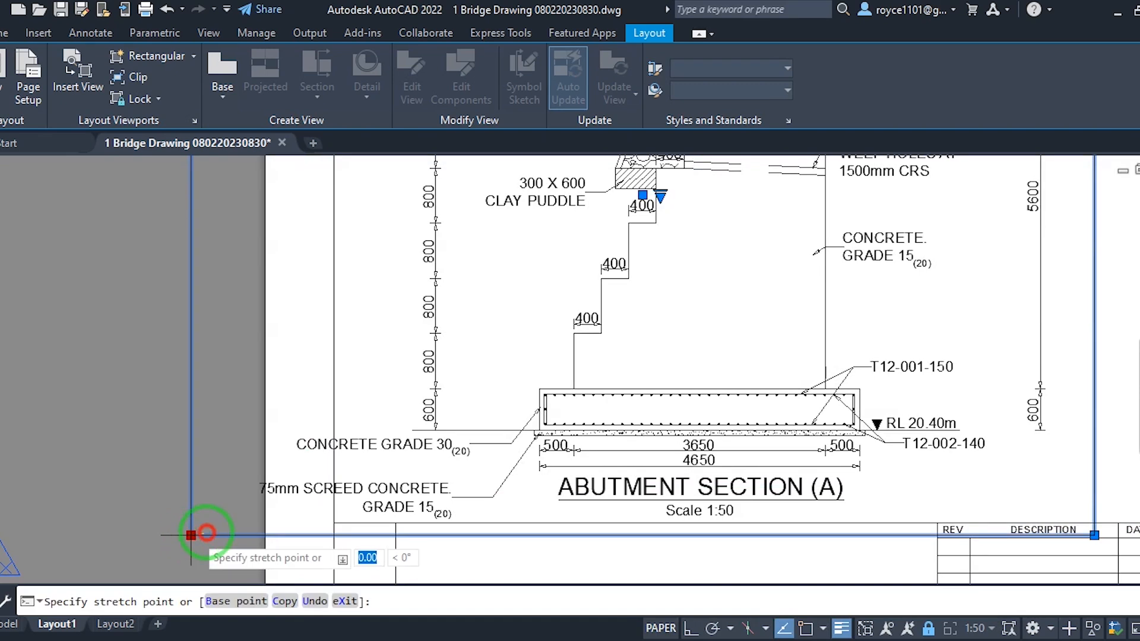
left_click(232, 526)
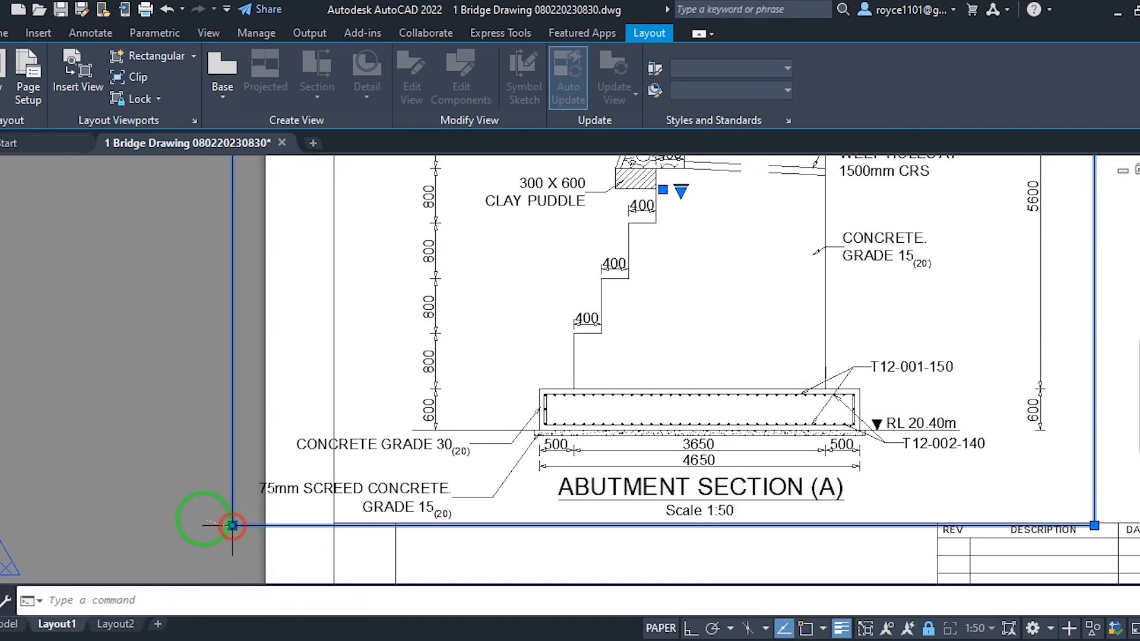
scroll(191, 514, "down", 5)
key("Escape")
Move the abutment section viewport into the right half of the sheet frame, above the title block.
scroll(423, 438, "up", 3)
left_click(490, 404)
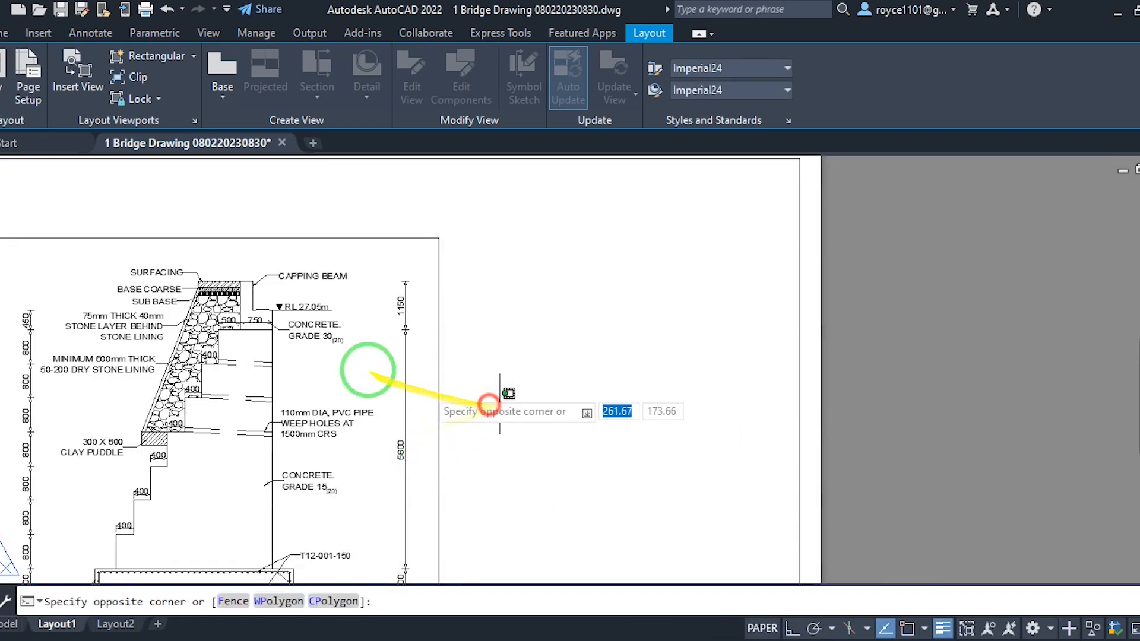
left_click(354, 364)
scroll(578, 331, "down", 2)
left_click(4, 32)
left_click(178, 56)
left_click(300, 369)
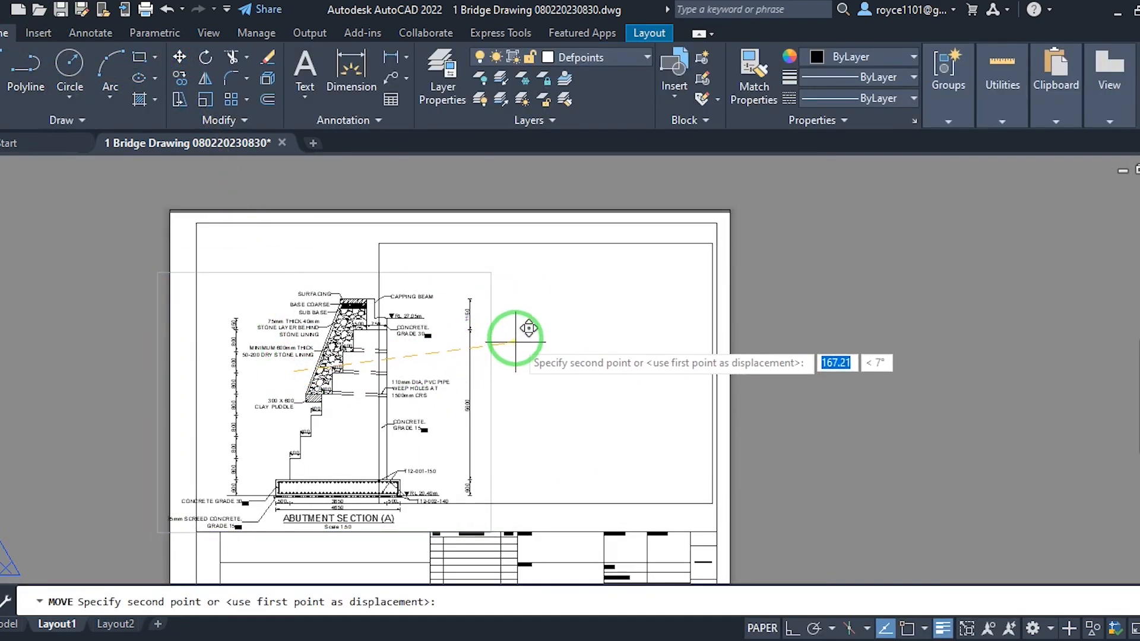
left_click(515, 336)
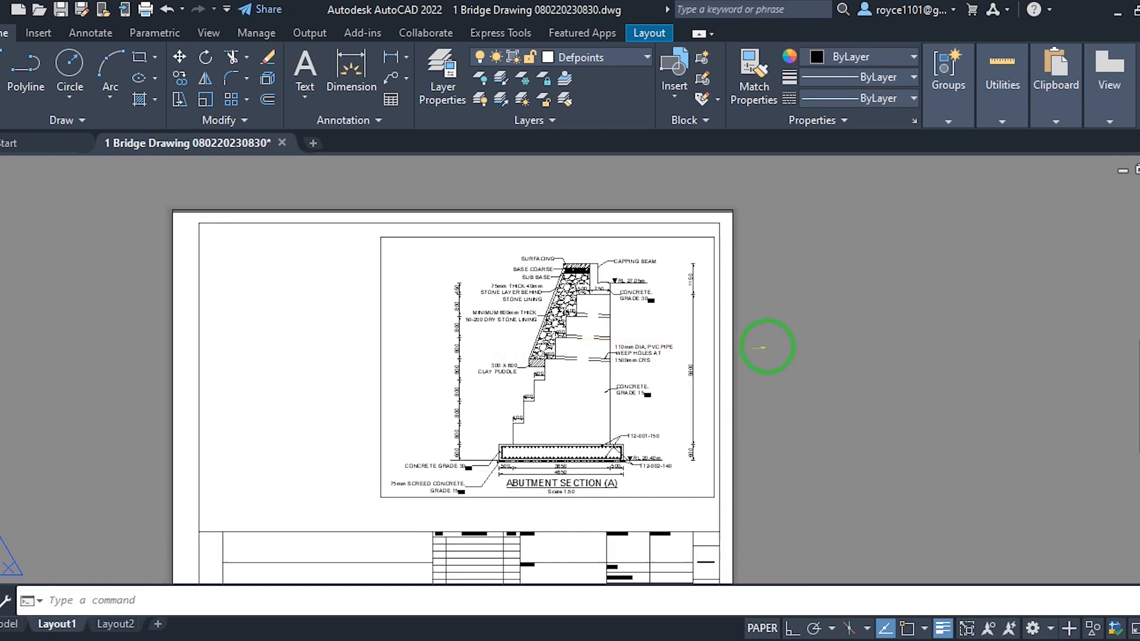
middle_click_drag(758, 347, 771, 346)
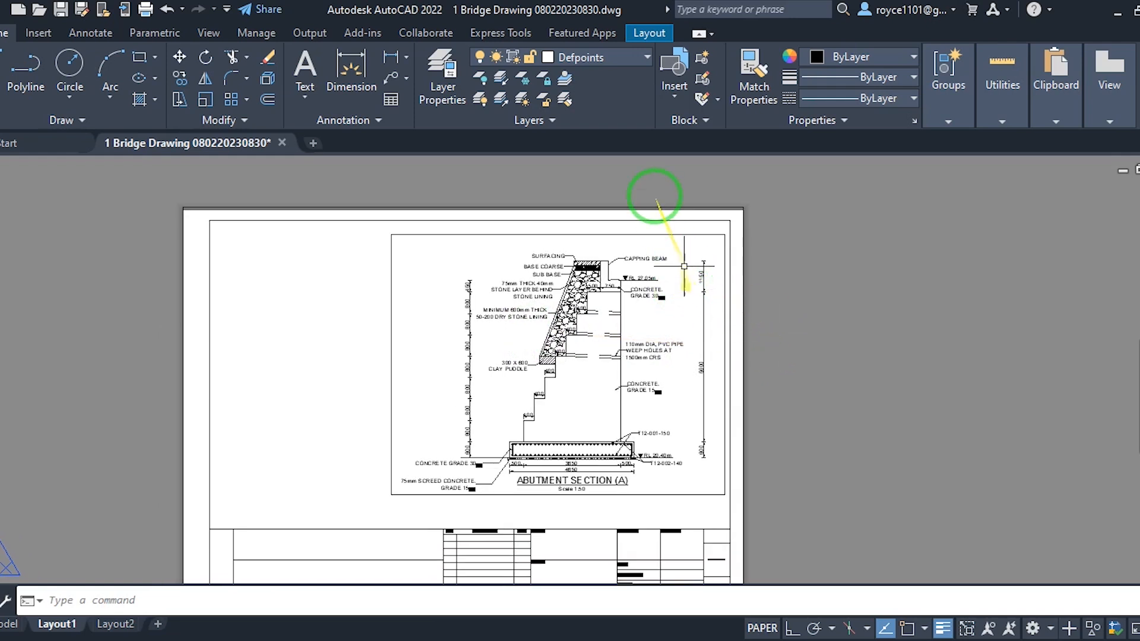
Create a rectangular layout viewport in the sheet's empty left half and frame the abutment capping beam cross section inside it.
left_click(645, 34)
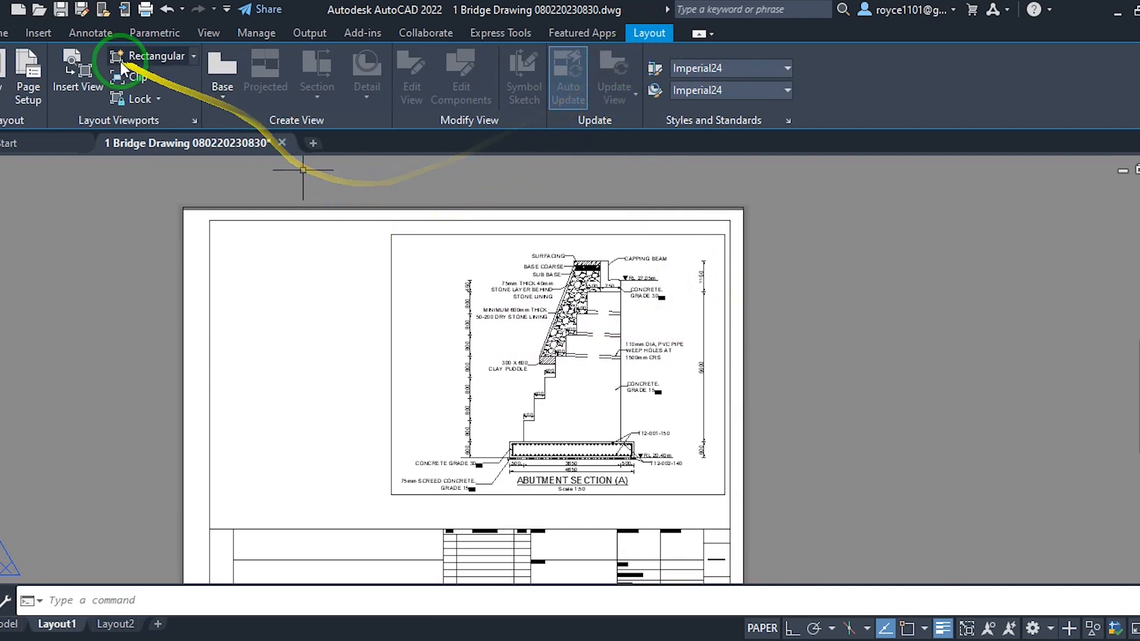
left_click(146, 61)
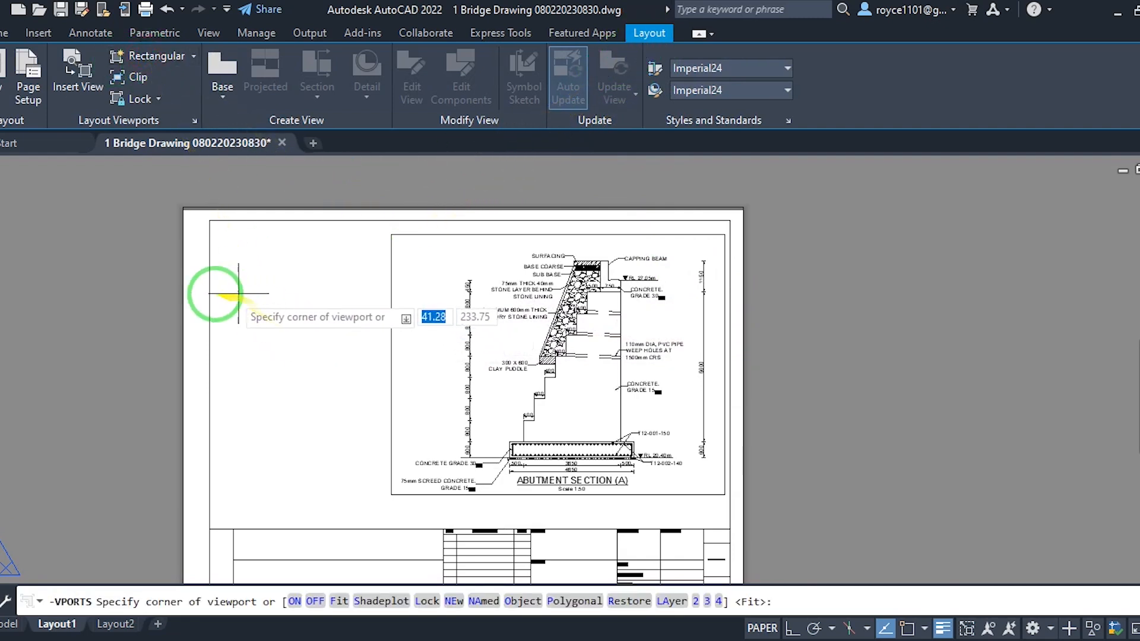
left_click(229, 279)
left_click(442, 419)
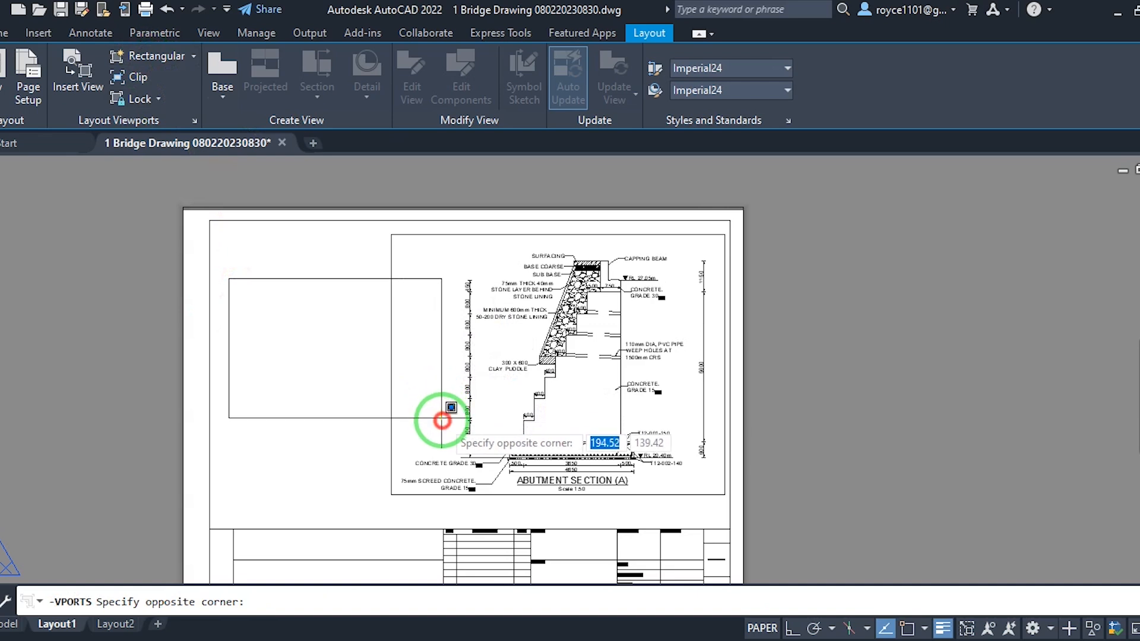
double_click(357, 366)
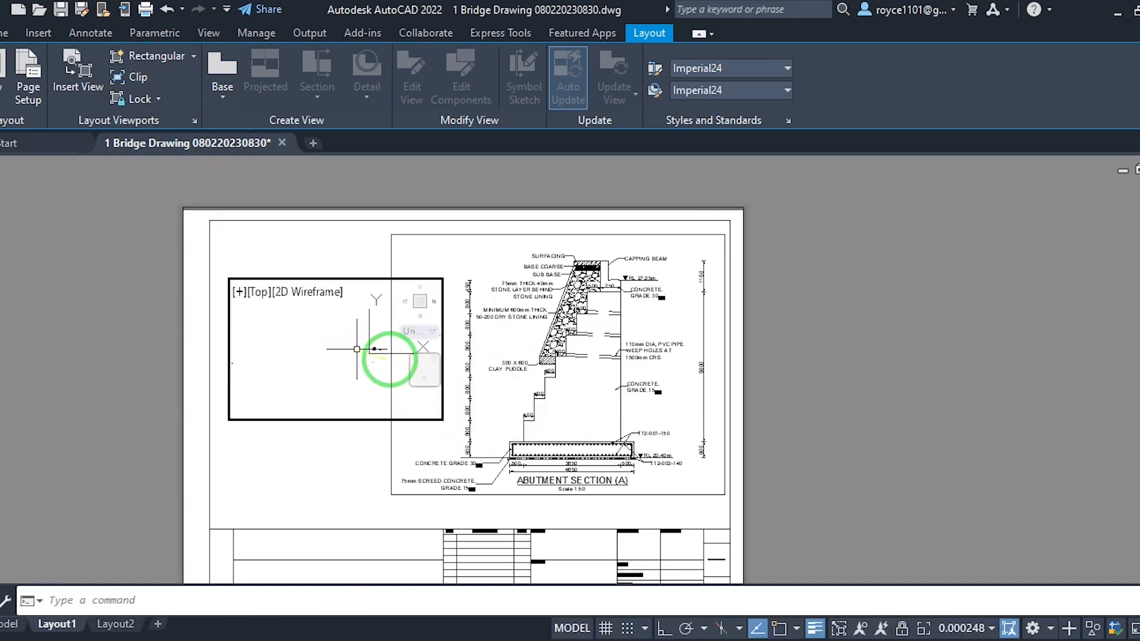
scroll(350, 325, "up", 10)
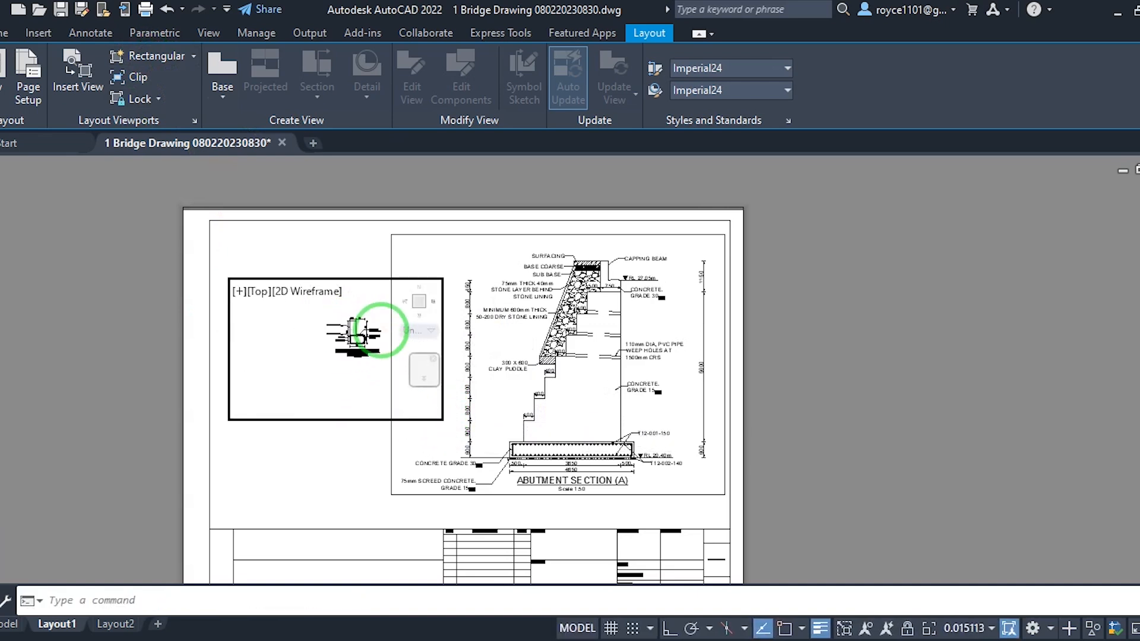
scroll(380, 327, "up", 2)
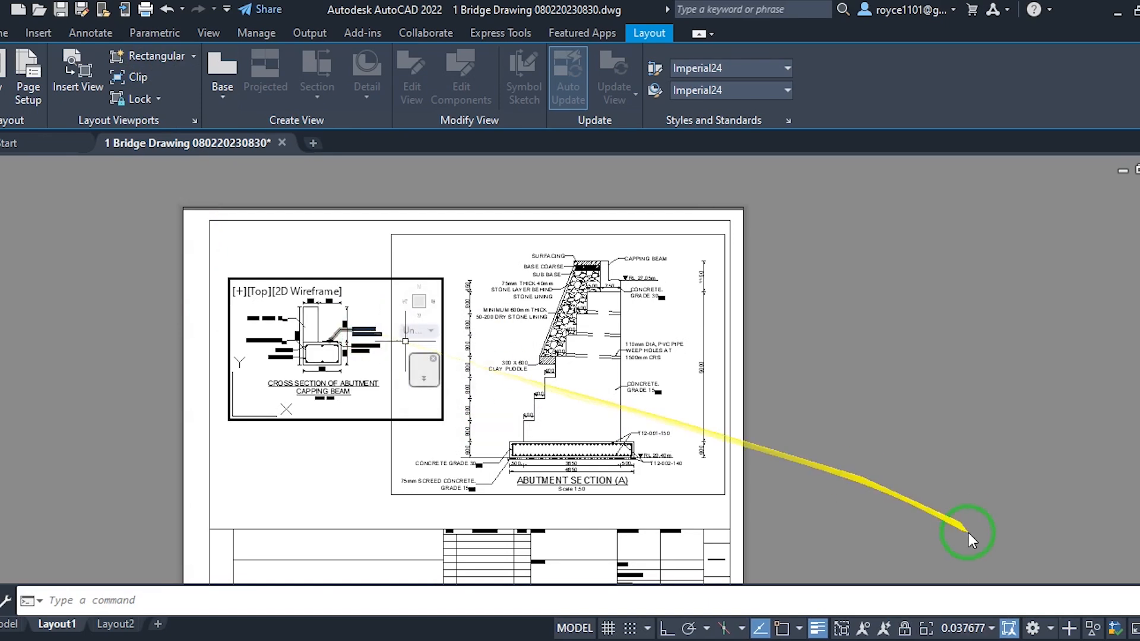
Set the capping beam viewport's scale to 1:20, lock the viewport and return to paper space.
left_click(971, 628)
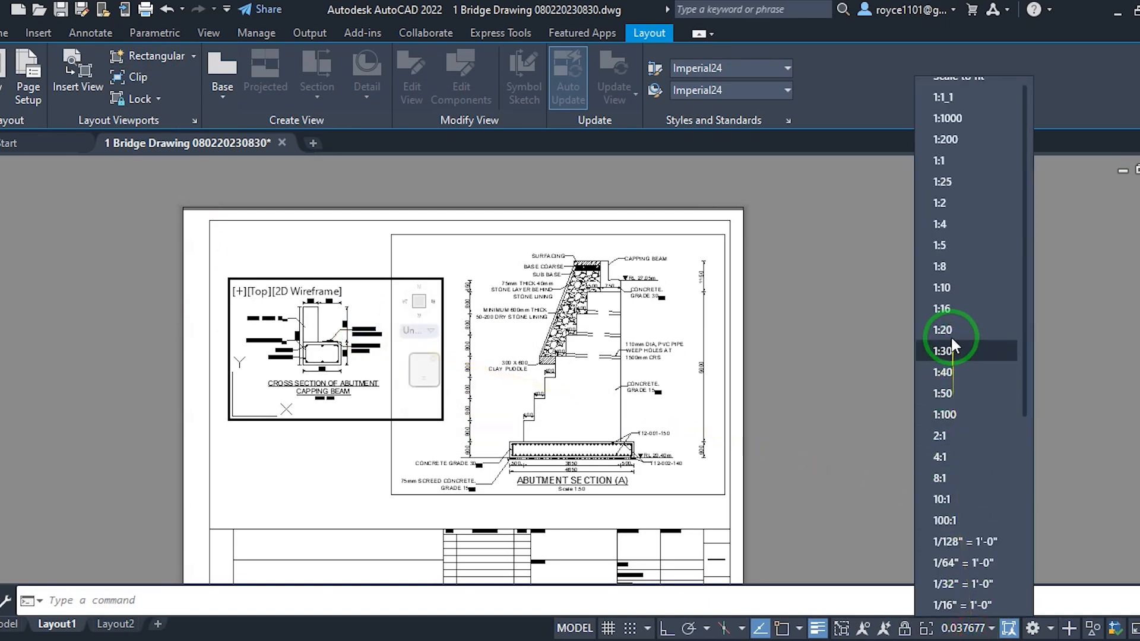
left_click(950, 328)
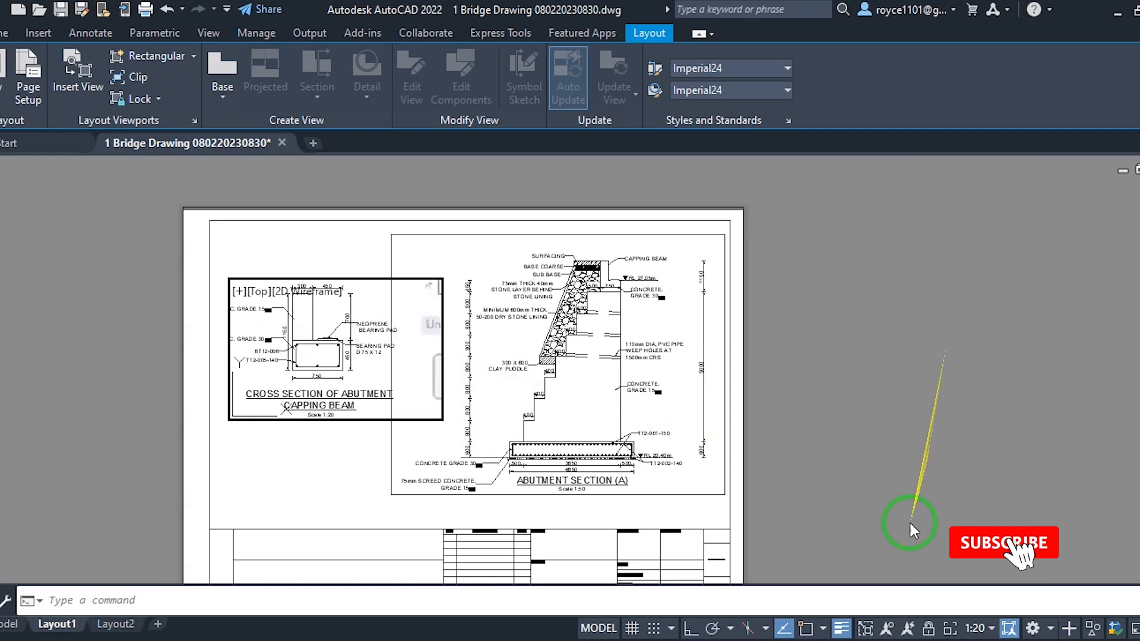
left_click(929, 630)
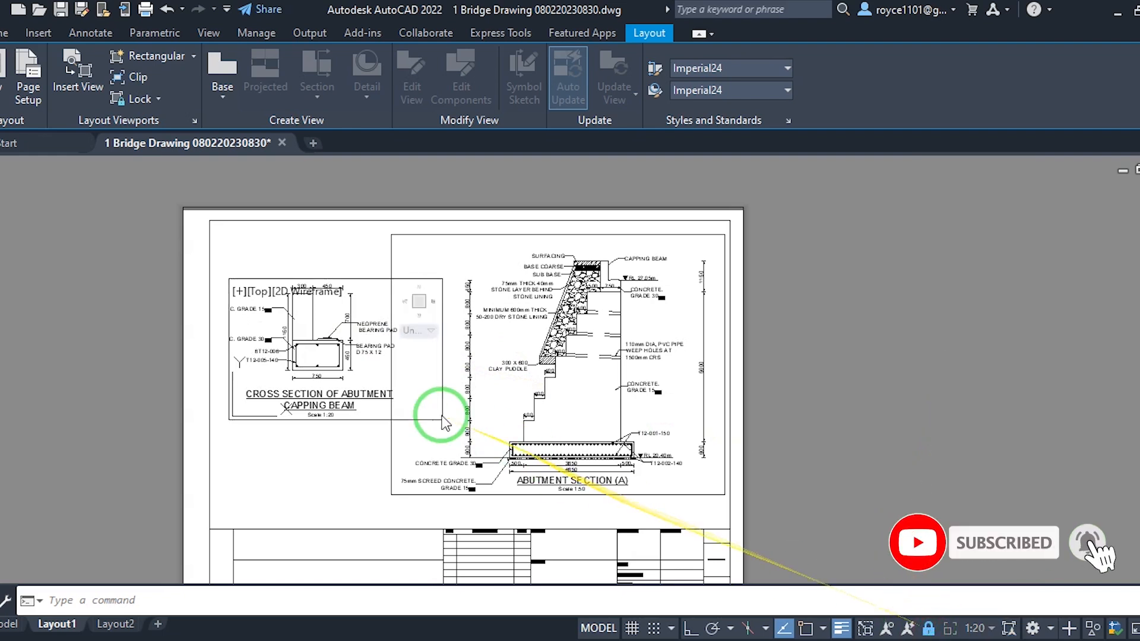
double_click(340, 456)
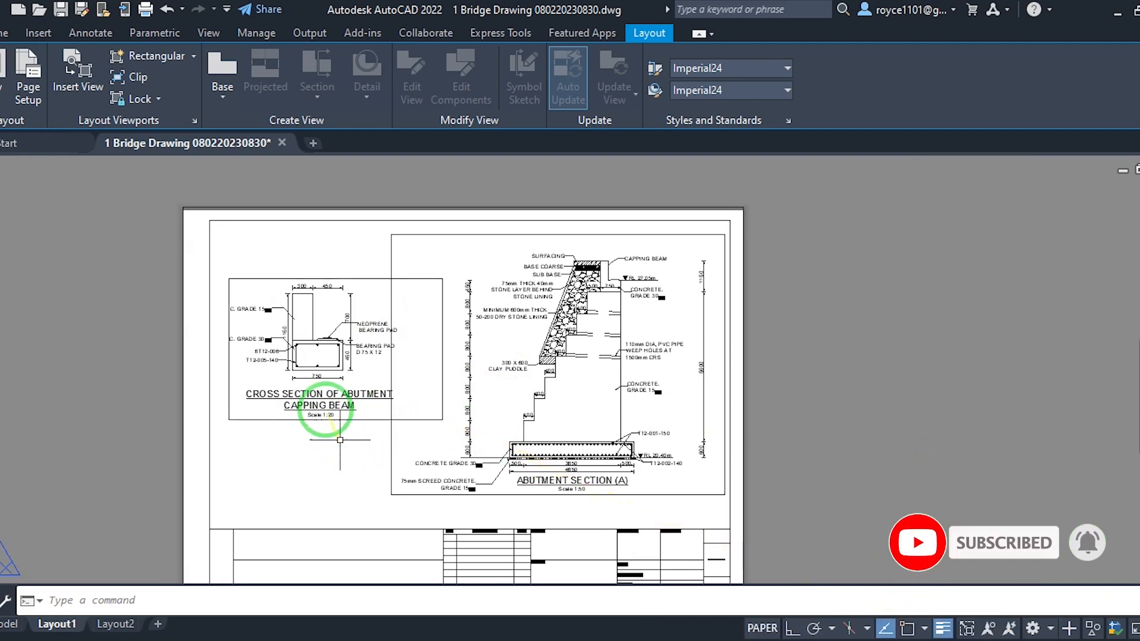
Resize the capping beam viewport by its upper-left and lower-right corners so the border closely encloses the section, labels and title.
scroll(296, 348, "up", 1)
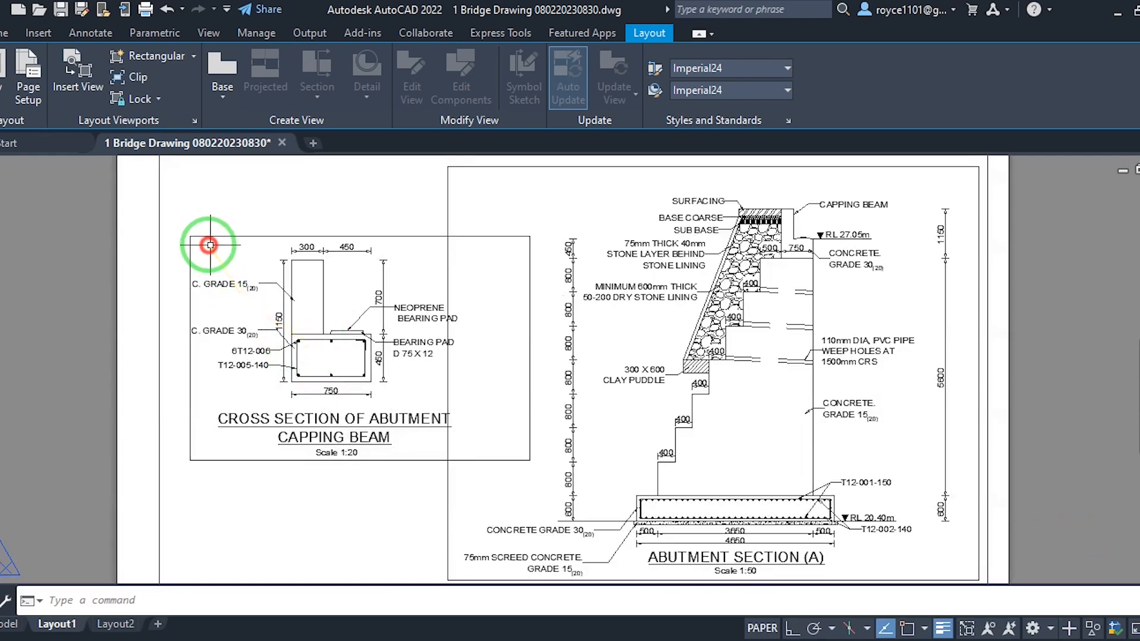
left_click_drag(209, 244, 184, 224)
left_click(190, 236)
left_click(148, 214)
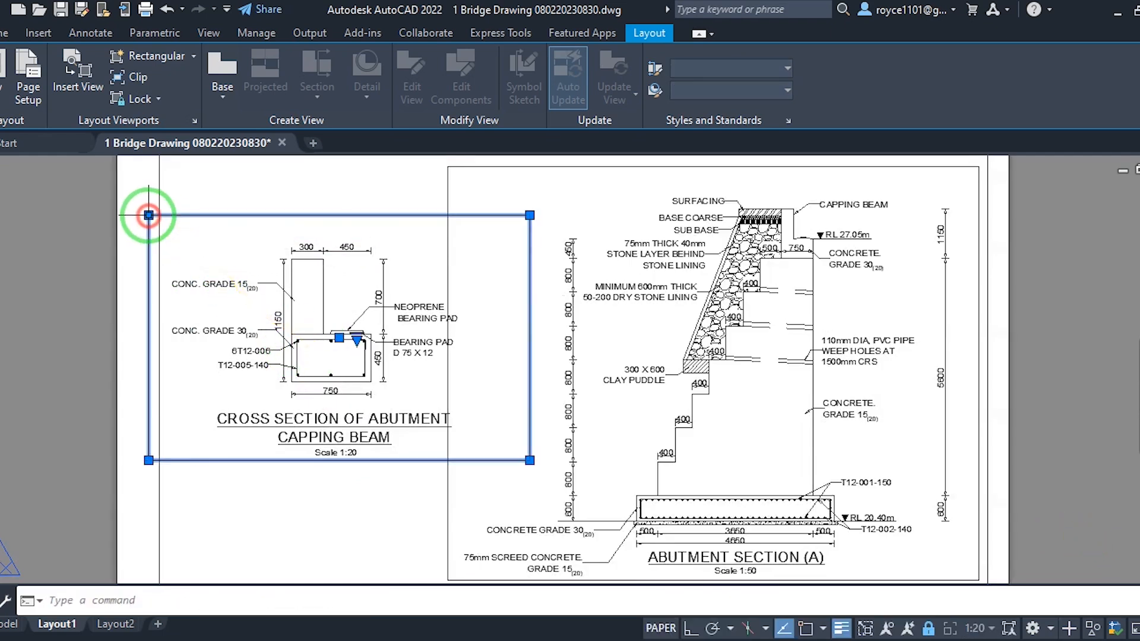
left_click(148, 215)
left_click(165, 225)
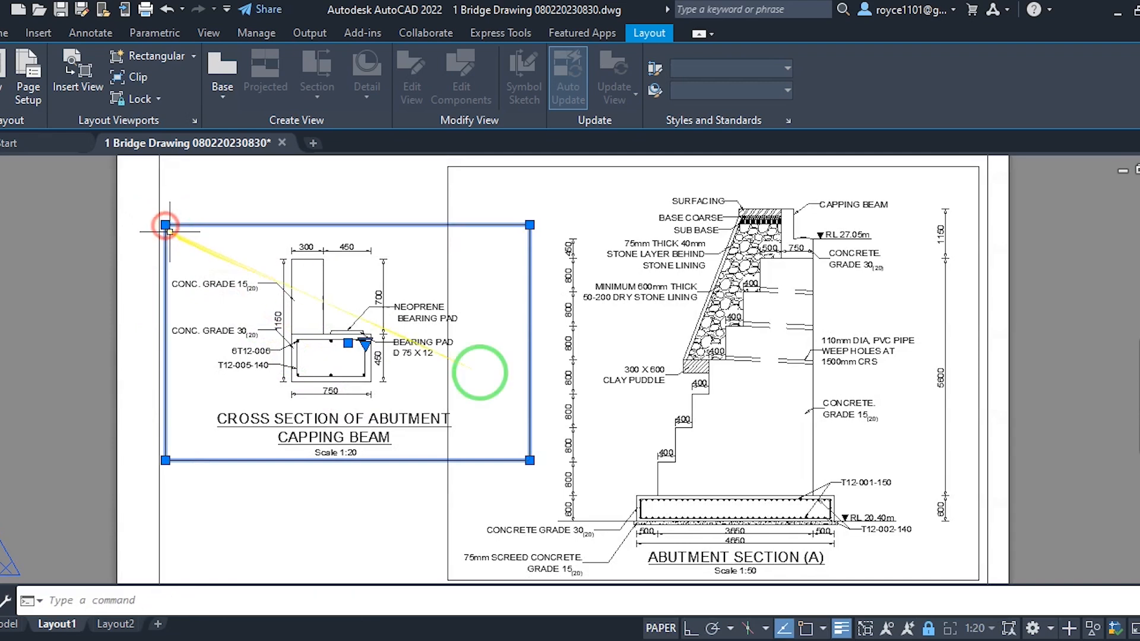
left_click(529, 460)
left_click(469, 463)
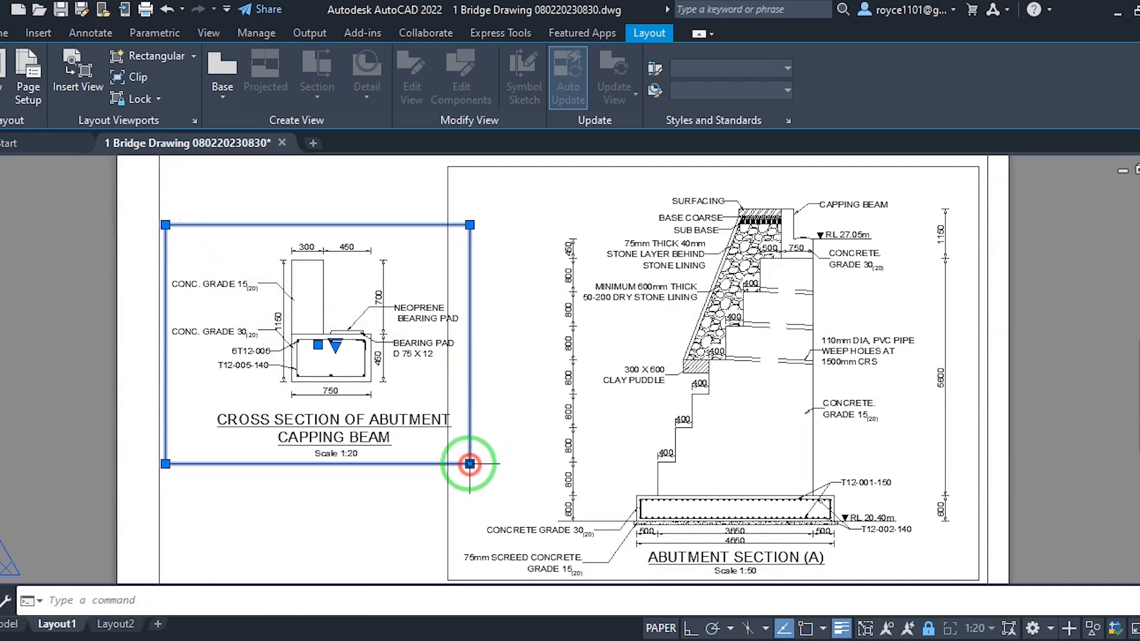
scroll(475, 463, "down", 3)
key("Escape")
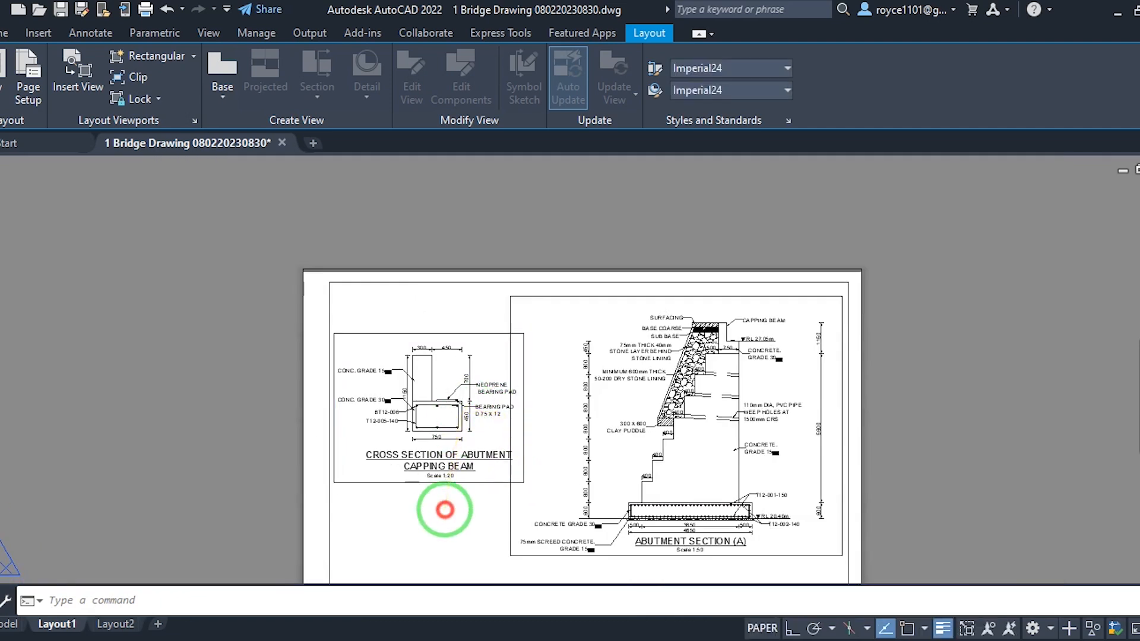
Move the capping beam viewport slightly up and to the right so it sits inside the sheet frame.
left_click(444, 510)
left_click(273, 321)
left_click(3, 34)
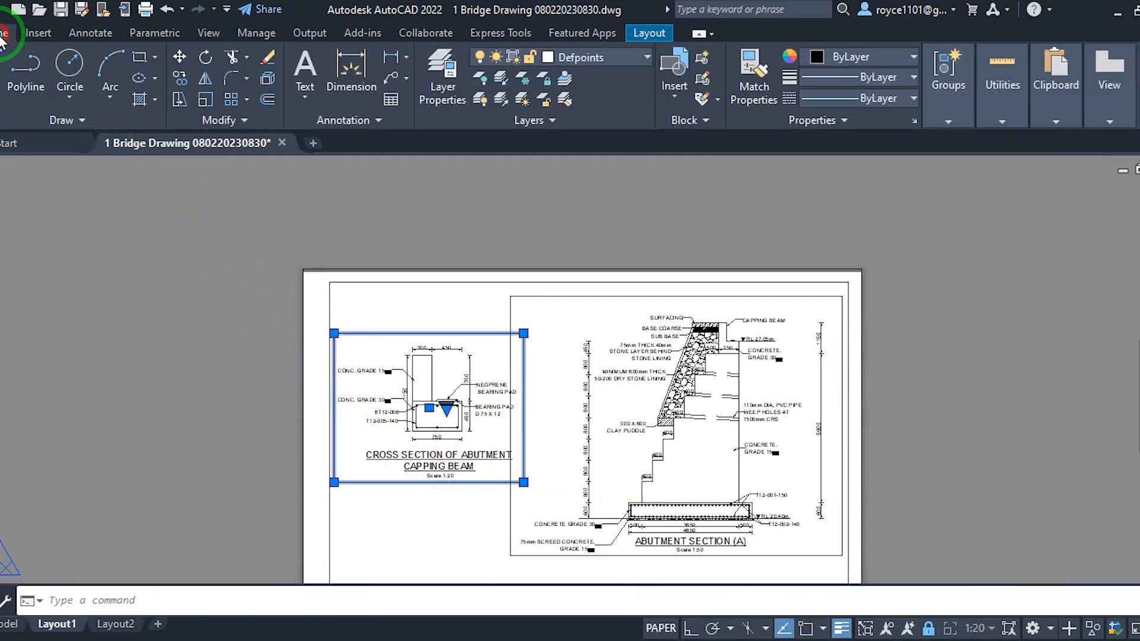
left_click(178, 56)
left_click(410, 396)
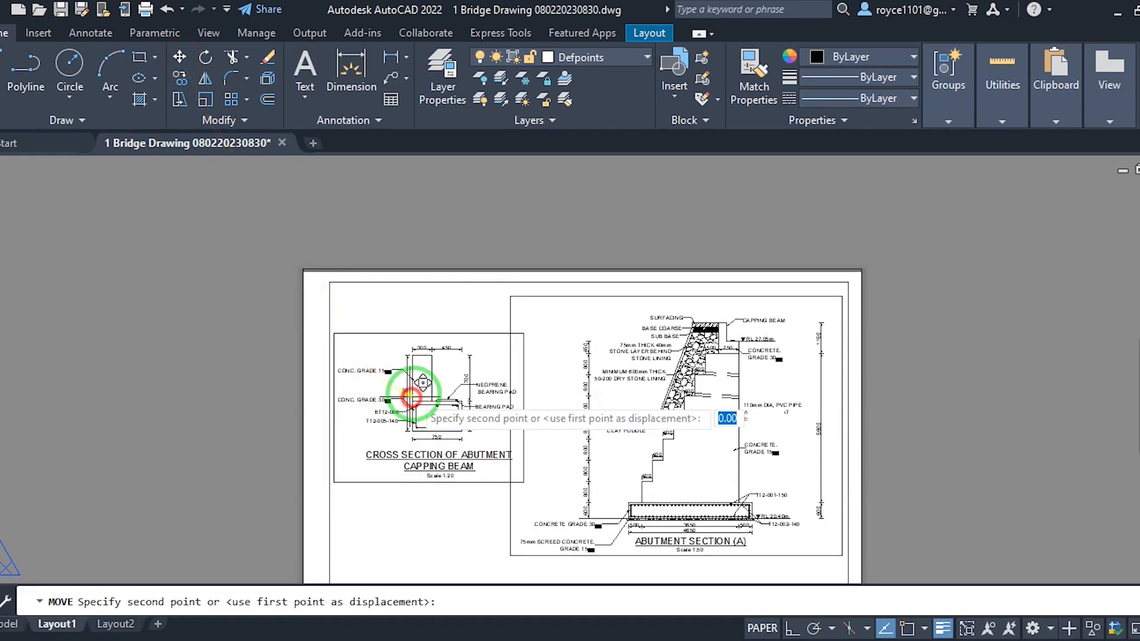
left_click(427, 376)
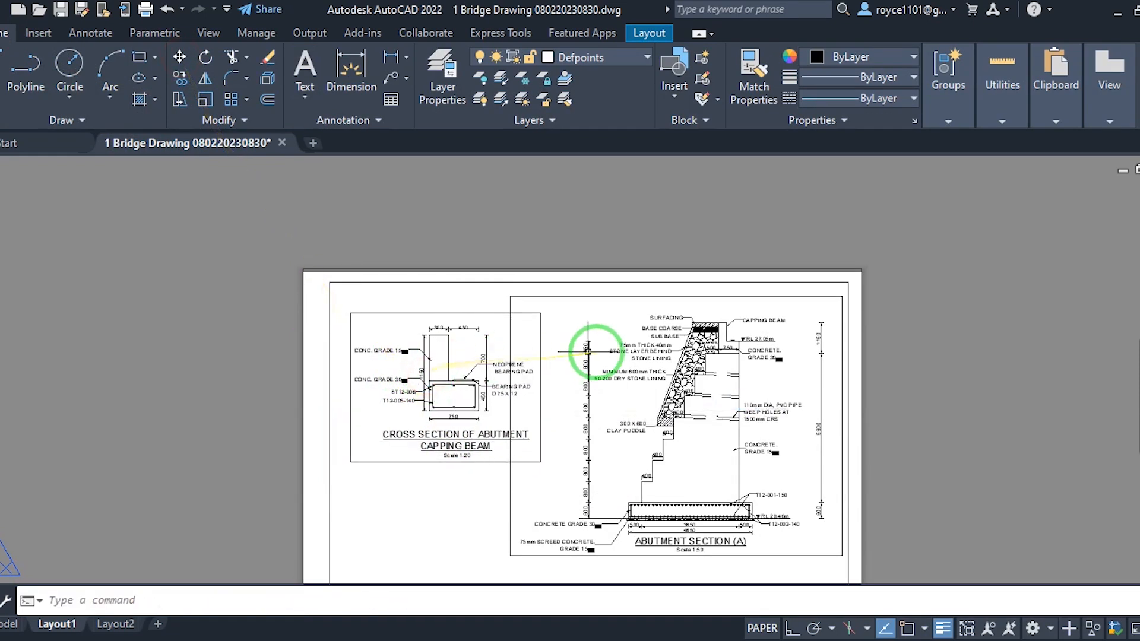
middle_click_drag(579, 323, 570, 239)
scroll(570, 240, "down", 2)
scroll(570, 242, "up", 2)
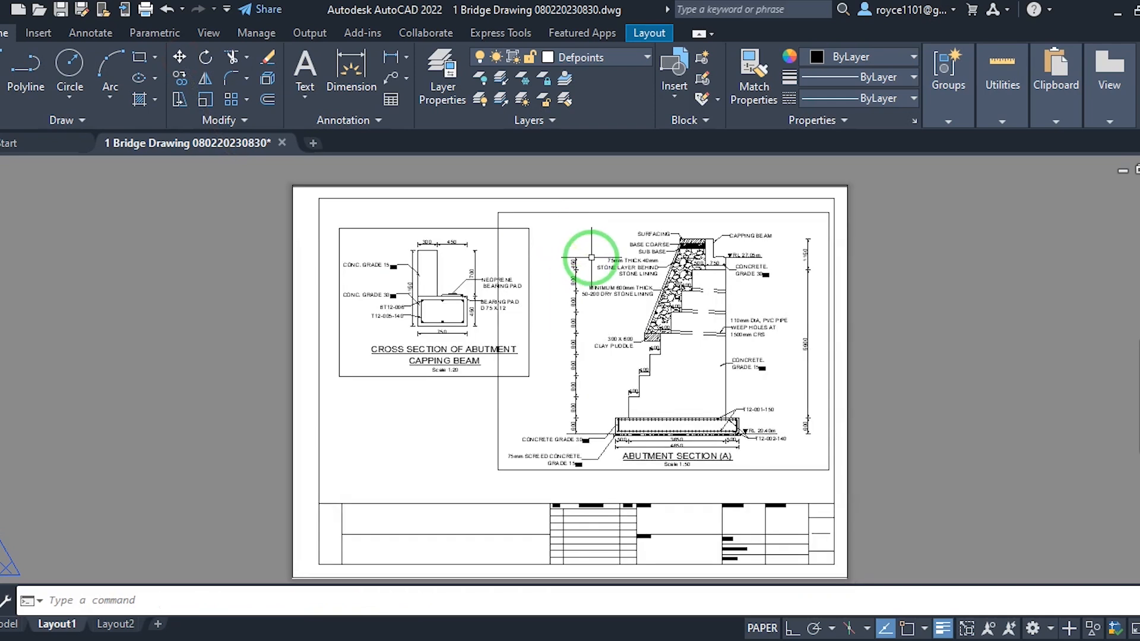
Freeze the Defpoints layer in the current layout viewport to hide the viewport borders.
left_click(603, 54)
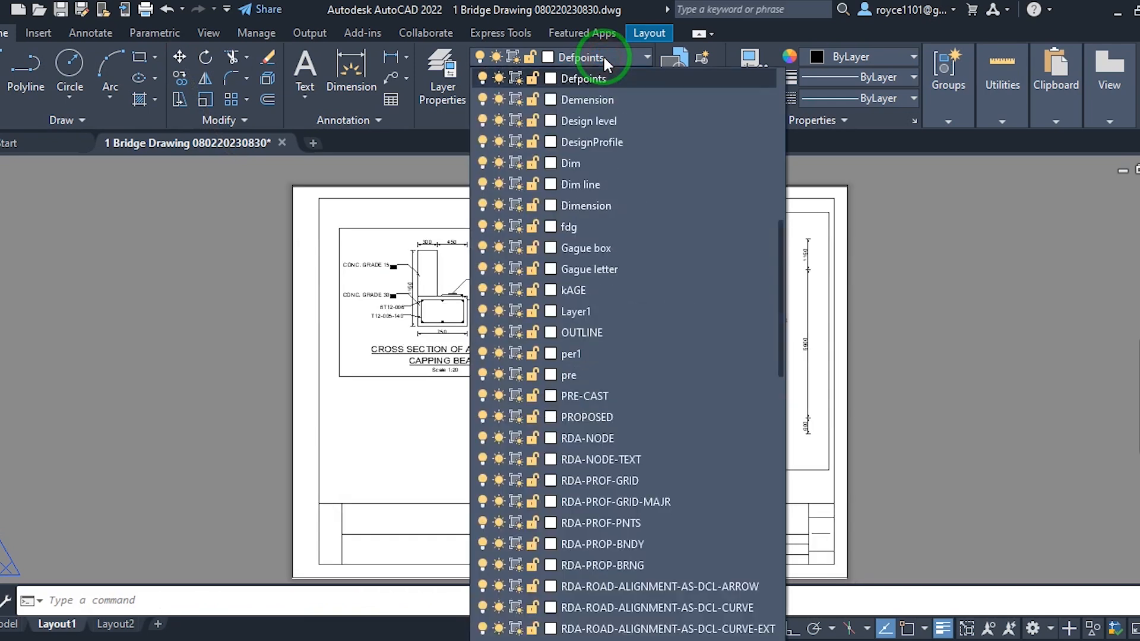
left_click(516, 80)
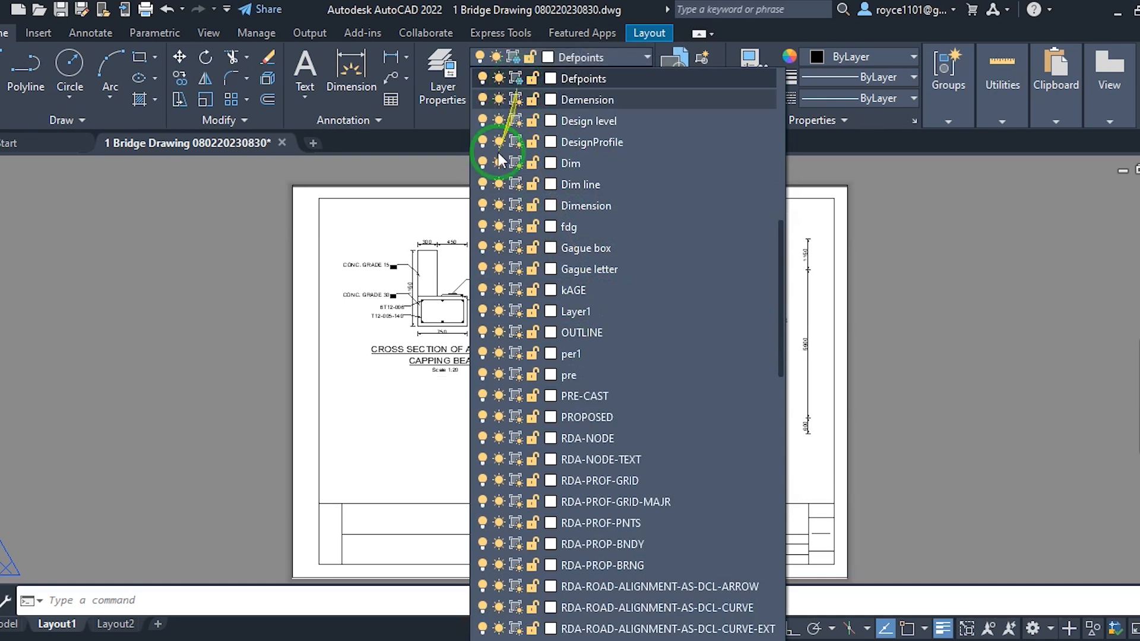
left_click(418, 411)
middle_click_drag(483, 346, 484, 318)
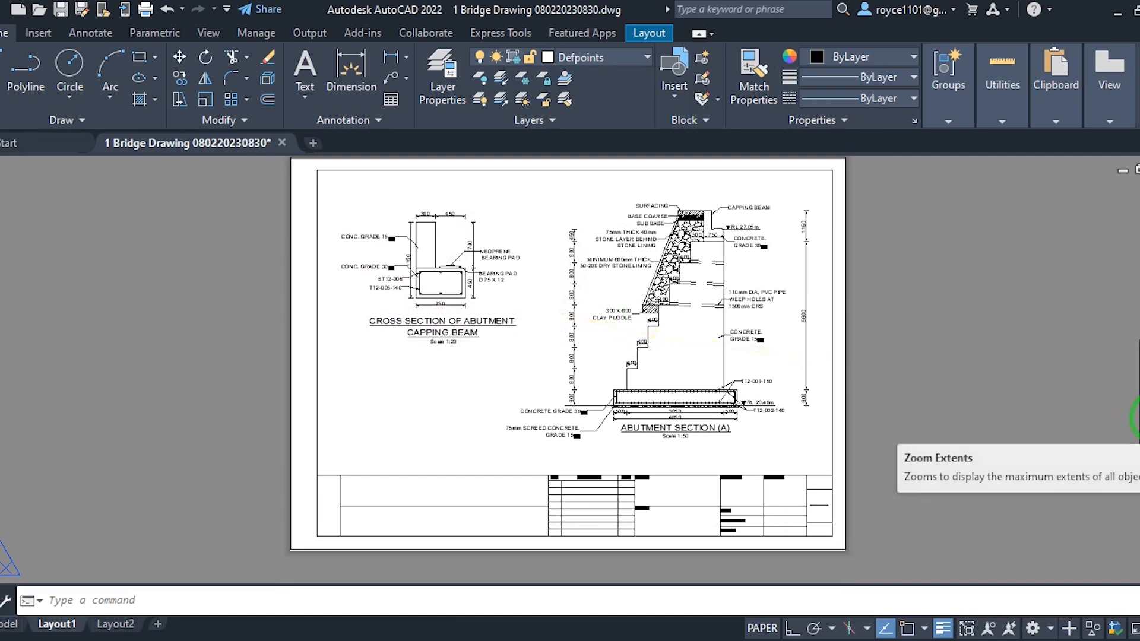
Fit the whole sheet in view and preview the plot of Layout1 with the DWG To PDF.pc3 plotter.
left_click(1133, 438)
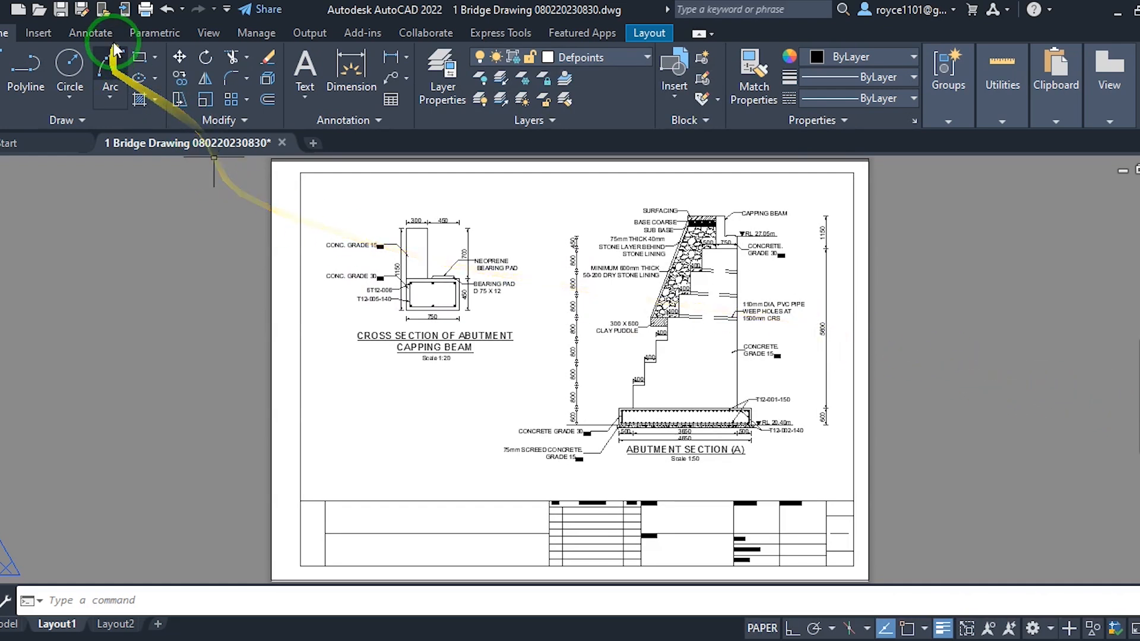
left_click(145, 10)
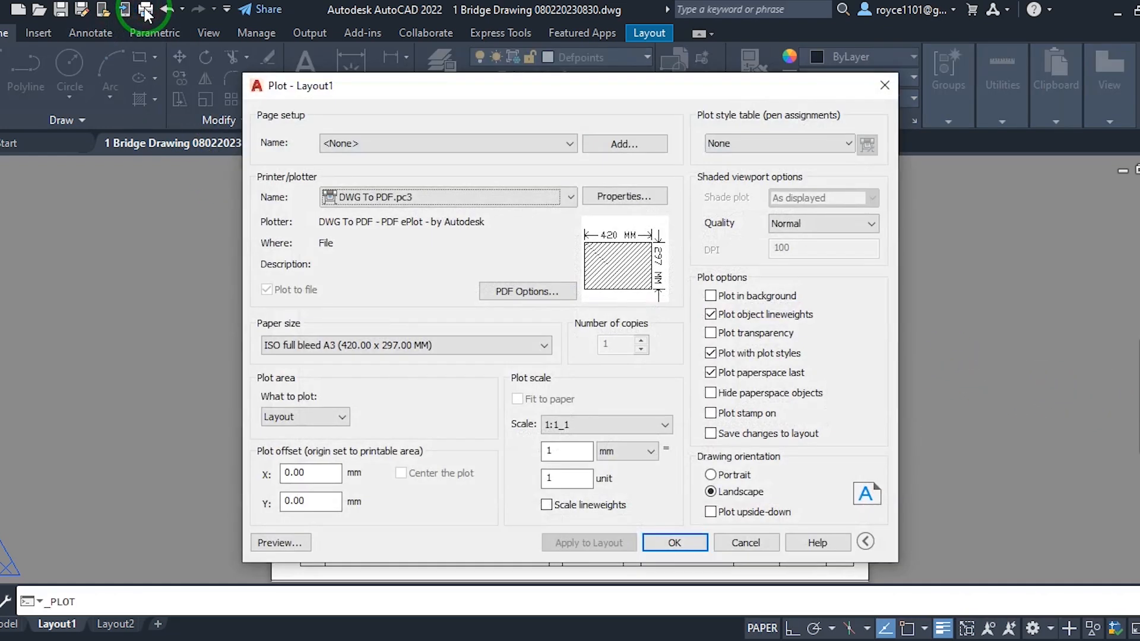
left_click(279, 542)
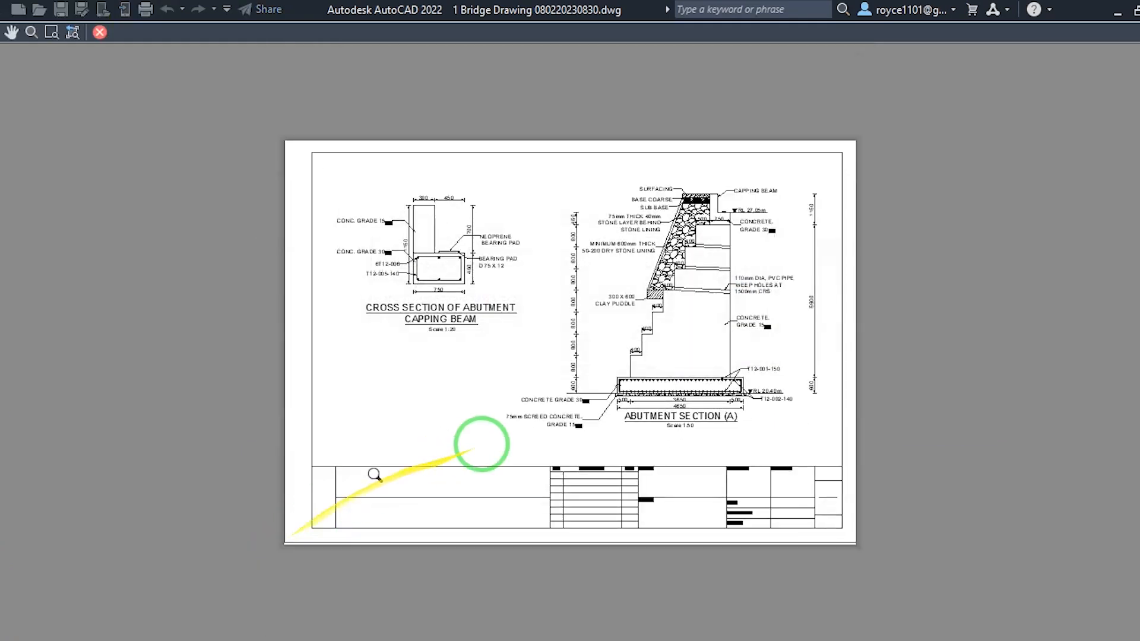